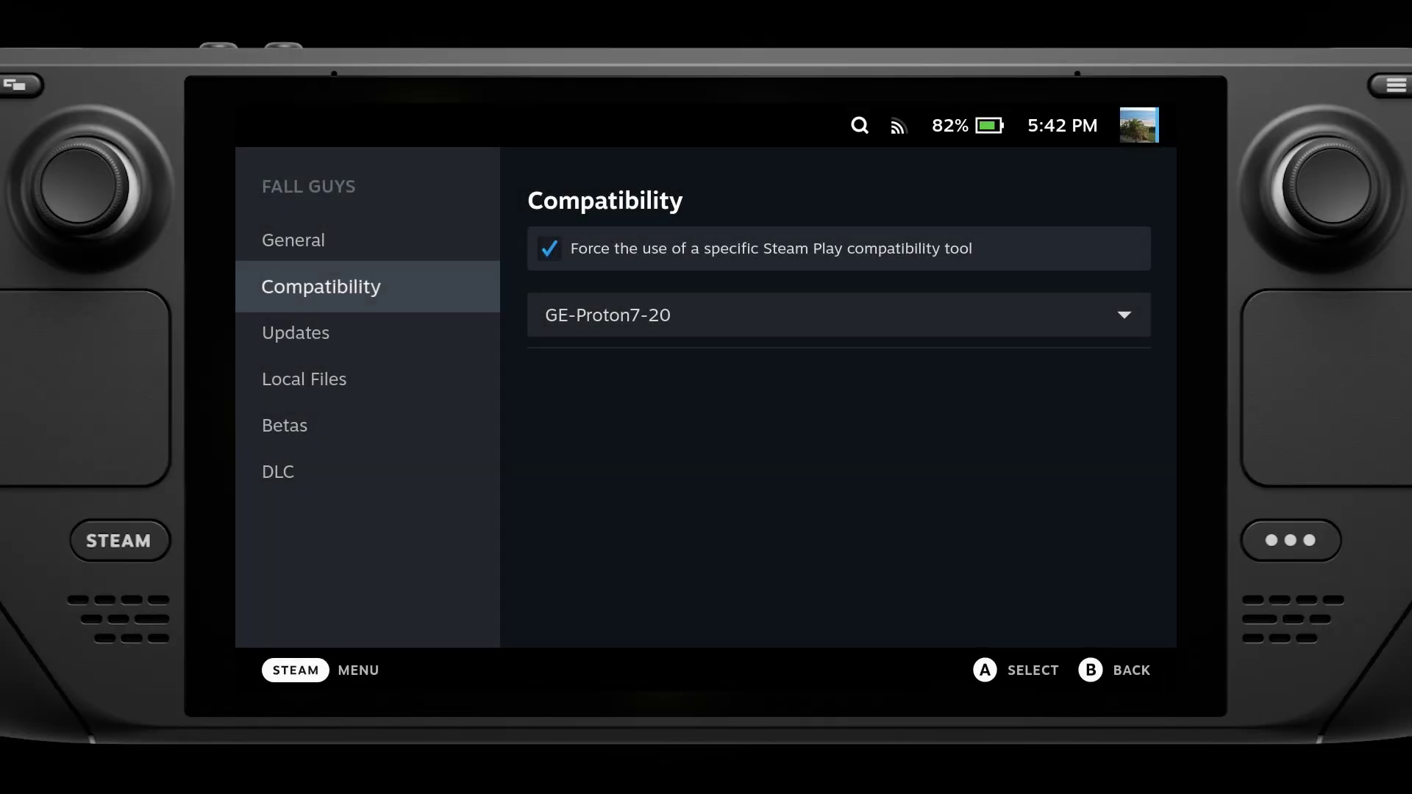
# Step: Change Fall Guys' compatibility tool from GE-Proton7-20 to Proton 7.0-4
pyautogui.press('Right')
pyautogui.press('Down')
pyautogui.press('Return')
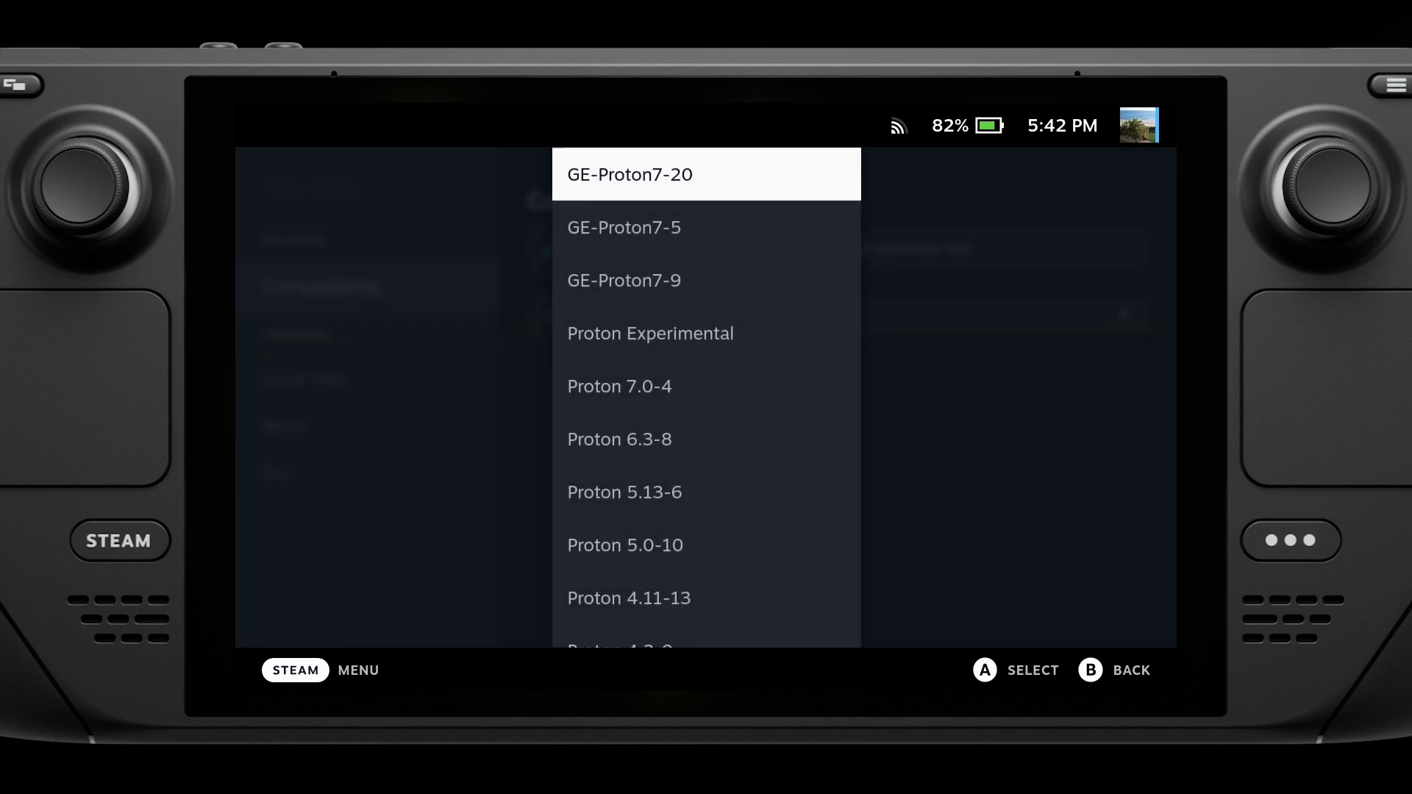
pyautogui.press('Down')
pyautogui.press('Down')
pyautogui.press('Down')
pyautogui.press('Down')
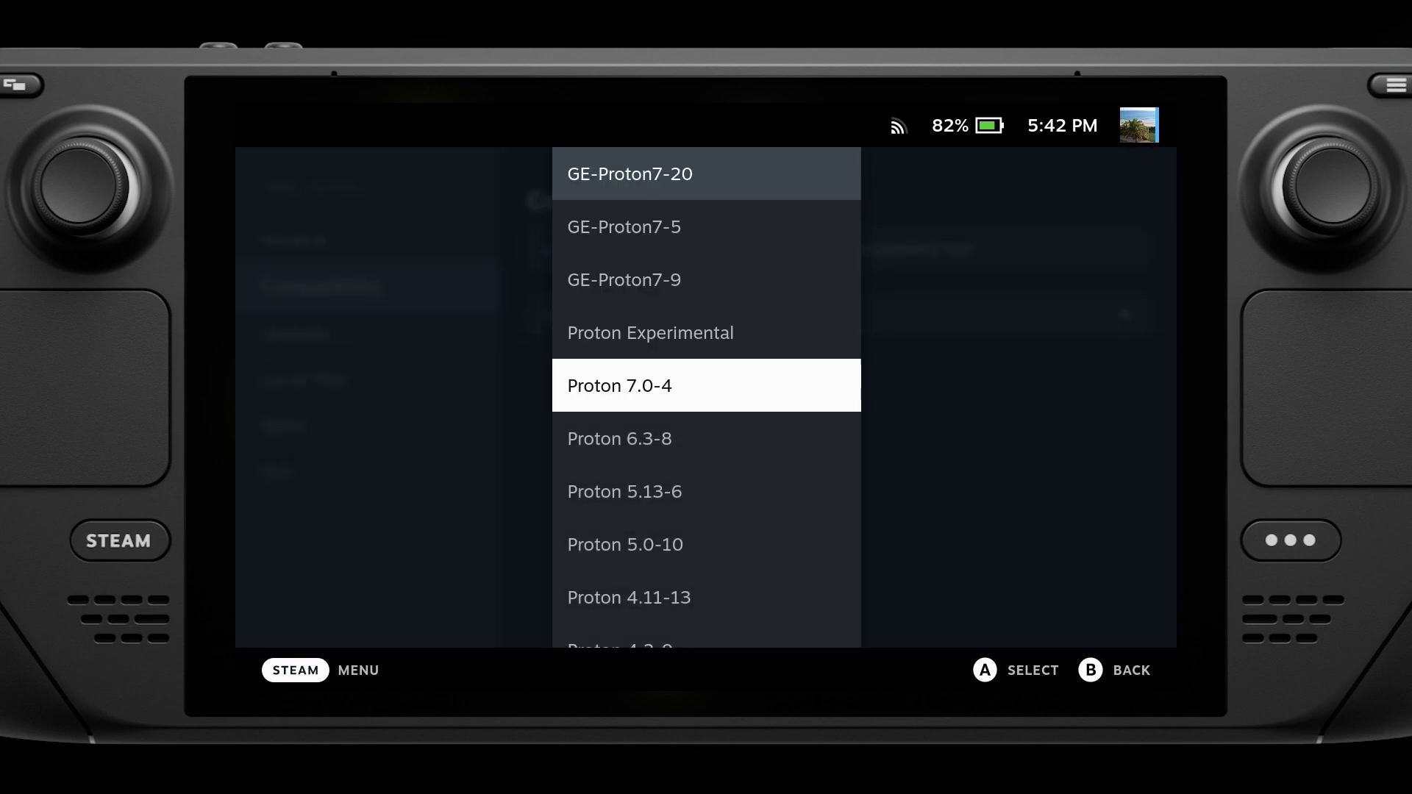
pyautogui.press('Return')
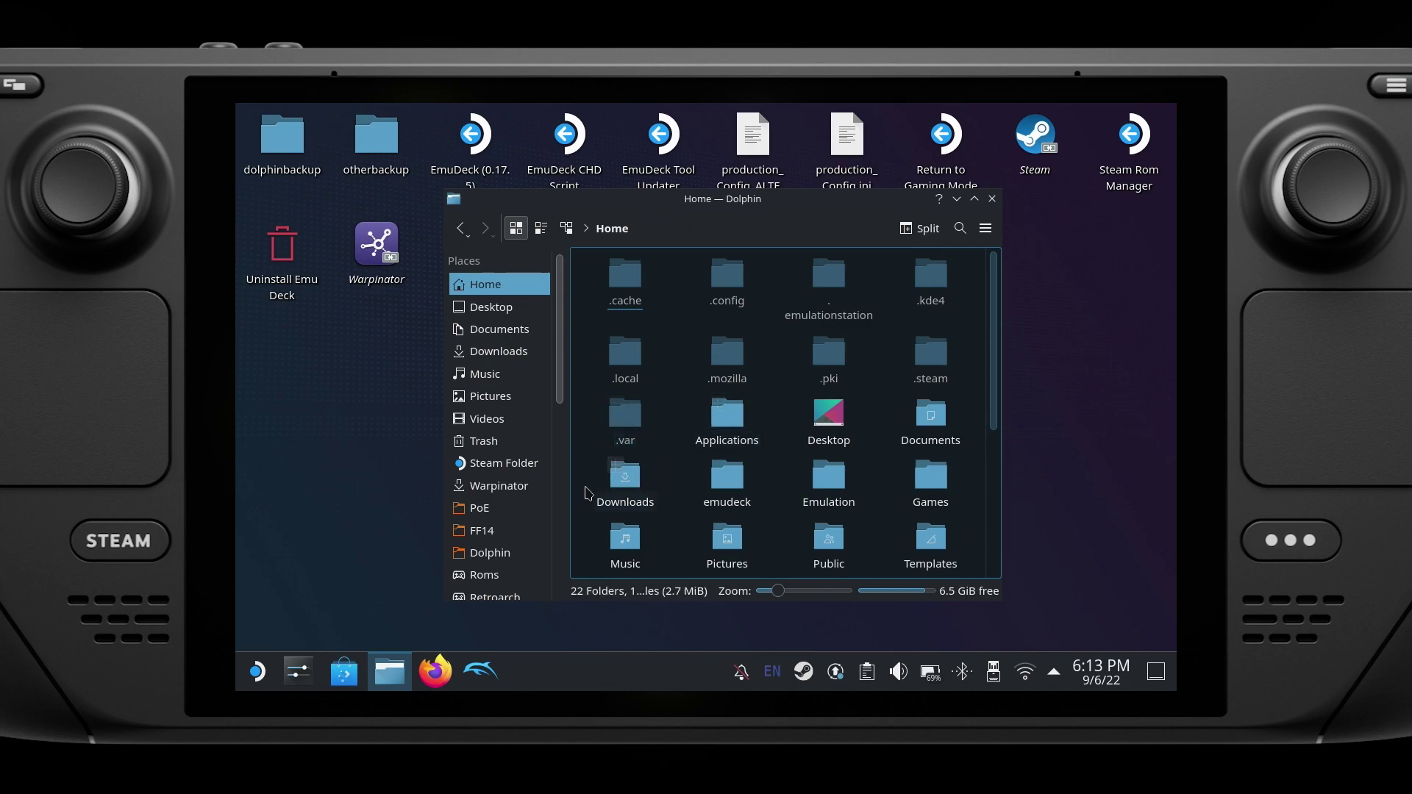
# Step: Open the 'primary' SD card and show its full path /run/media/mmcblk0p1/ as text
pyautogui.scroll(-8, 519, 520)
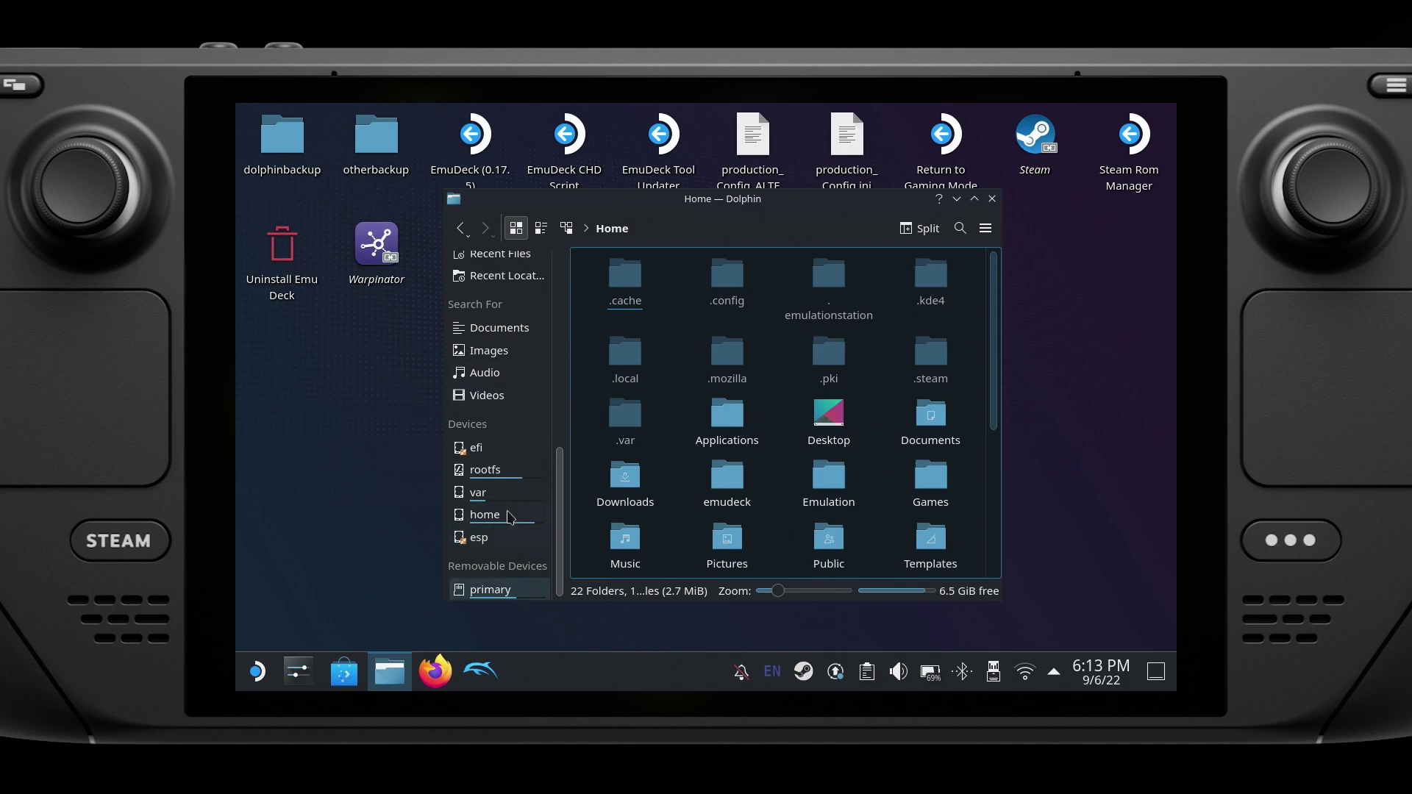
pyautogui.click(498, 594)
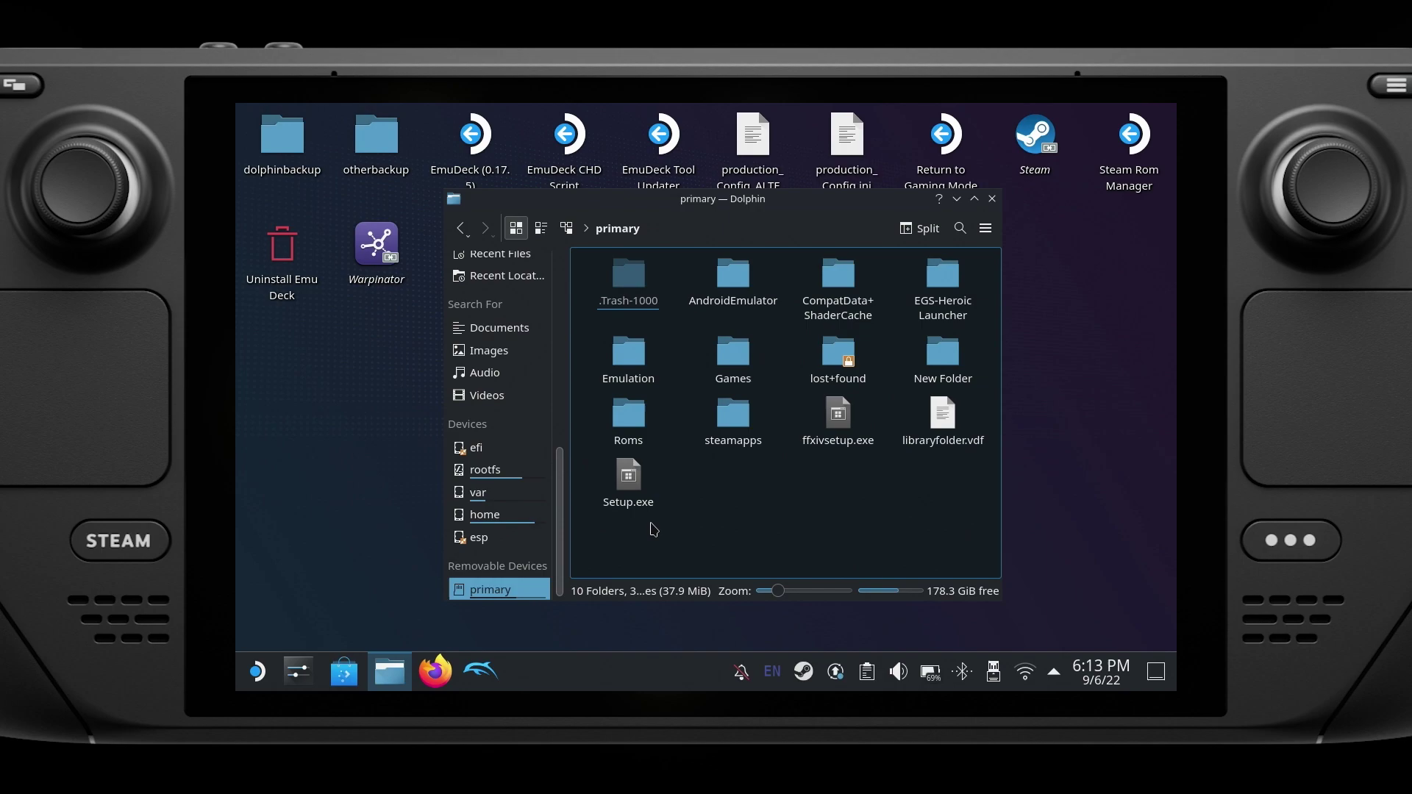
pyautogui.click(703, 229)
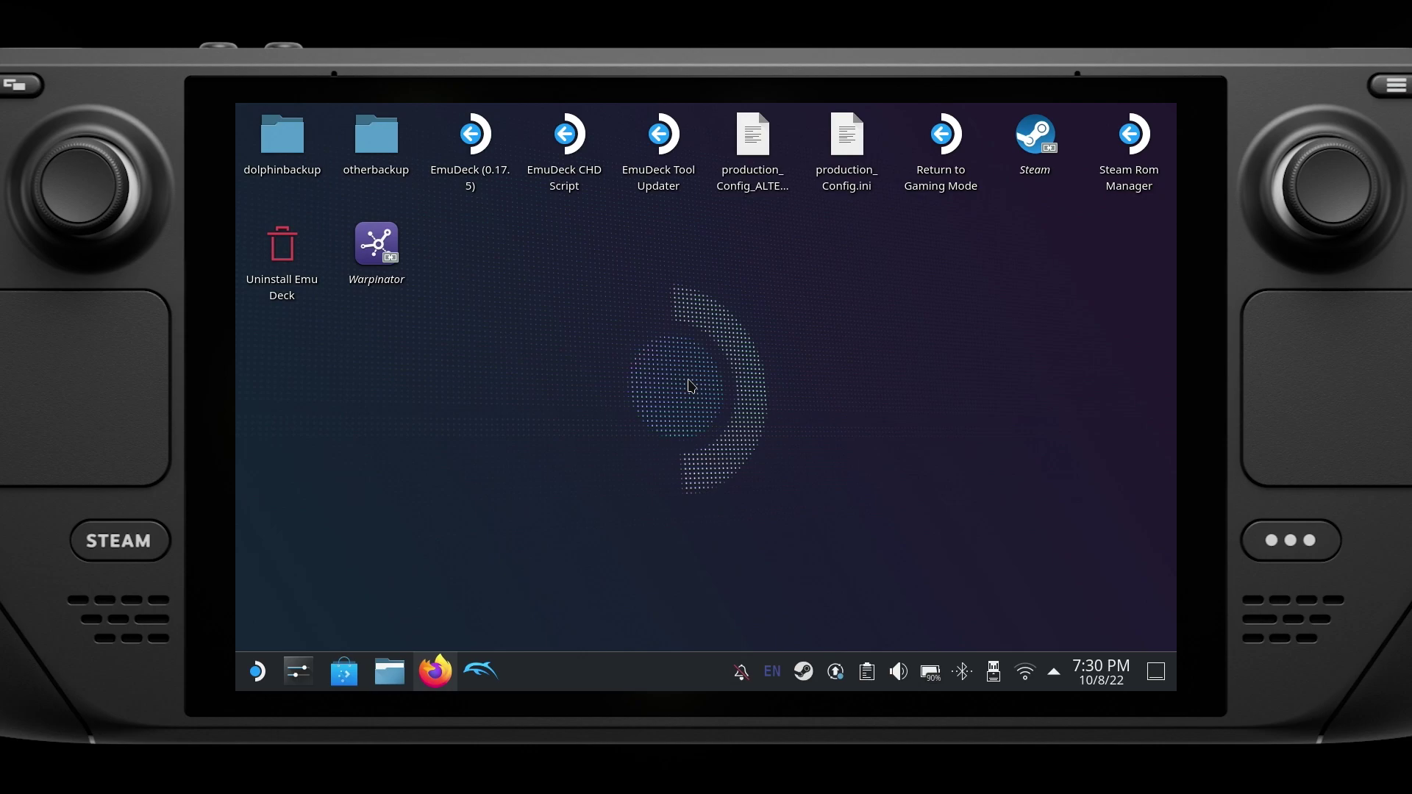
# Step: Bring Firefox forward and scroll the steamdeckrepo.com Boot Videos listing to its second and third rows
pyautogui.click(435, 670)
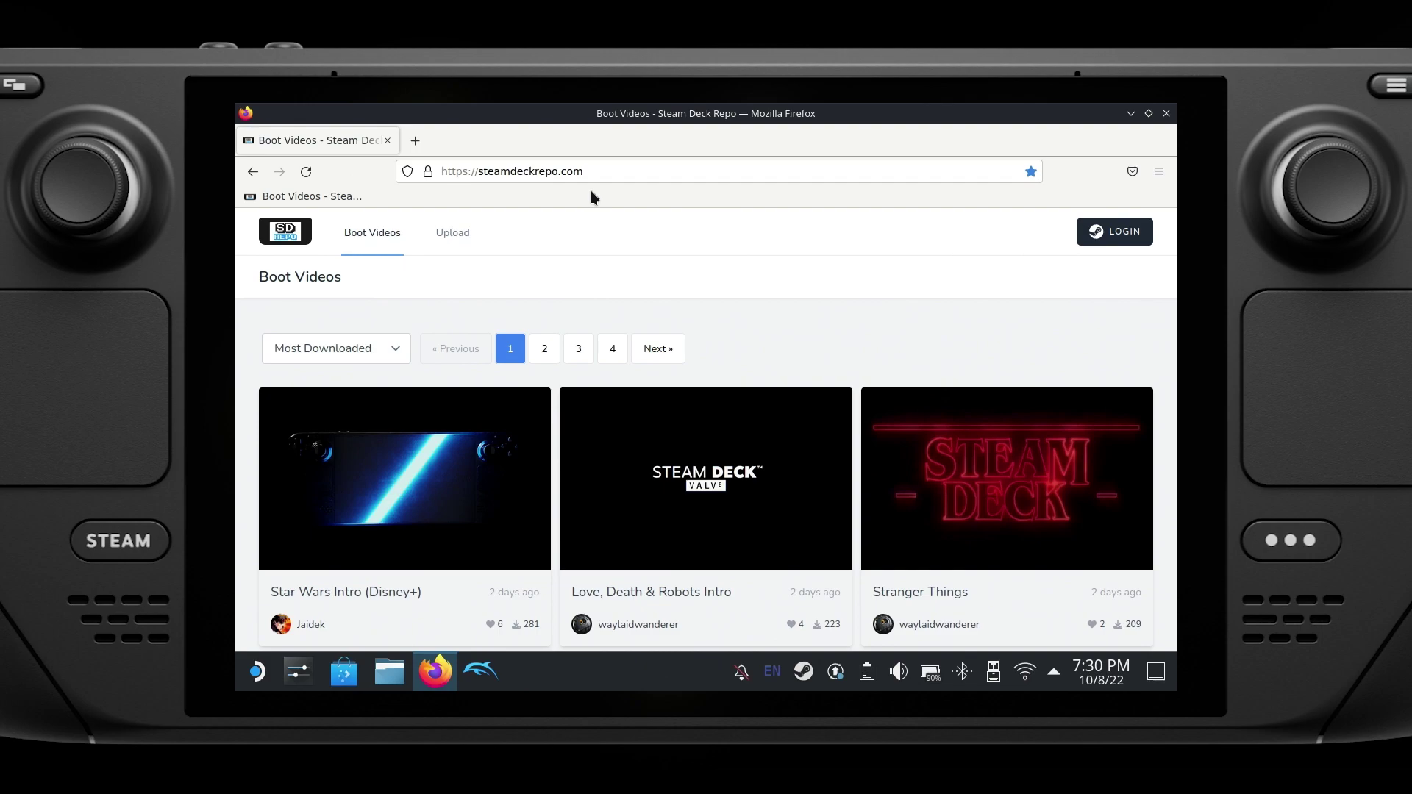
pyautogui.scroll(-2, 911, 453)
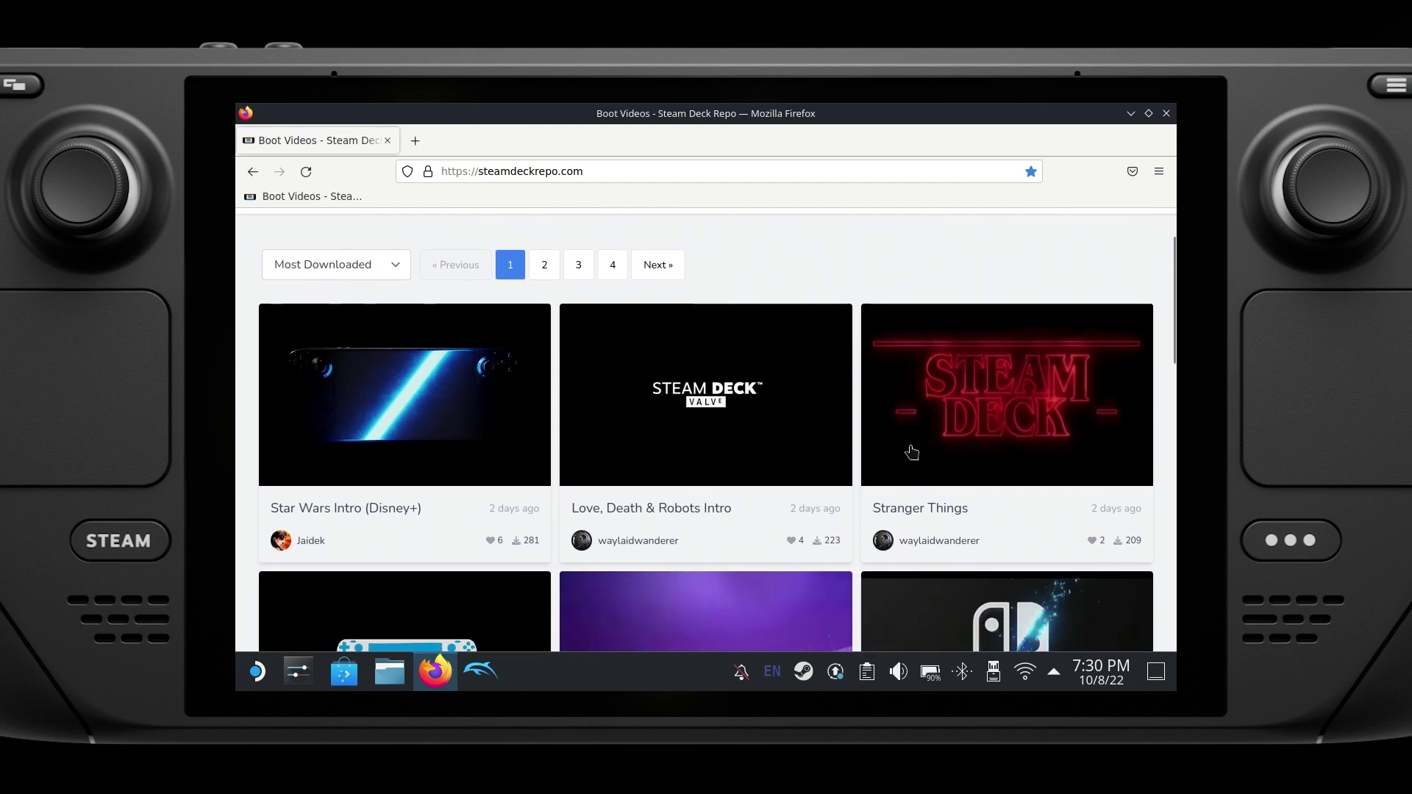
pyautogui.scroll(-5, 735, 470)
pyautogui.scroll(3, 758, 449)
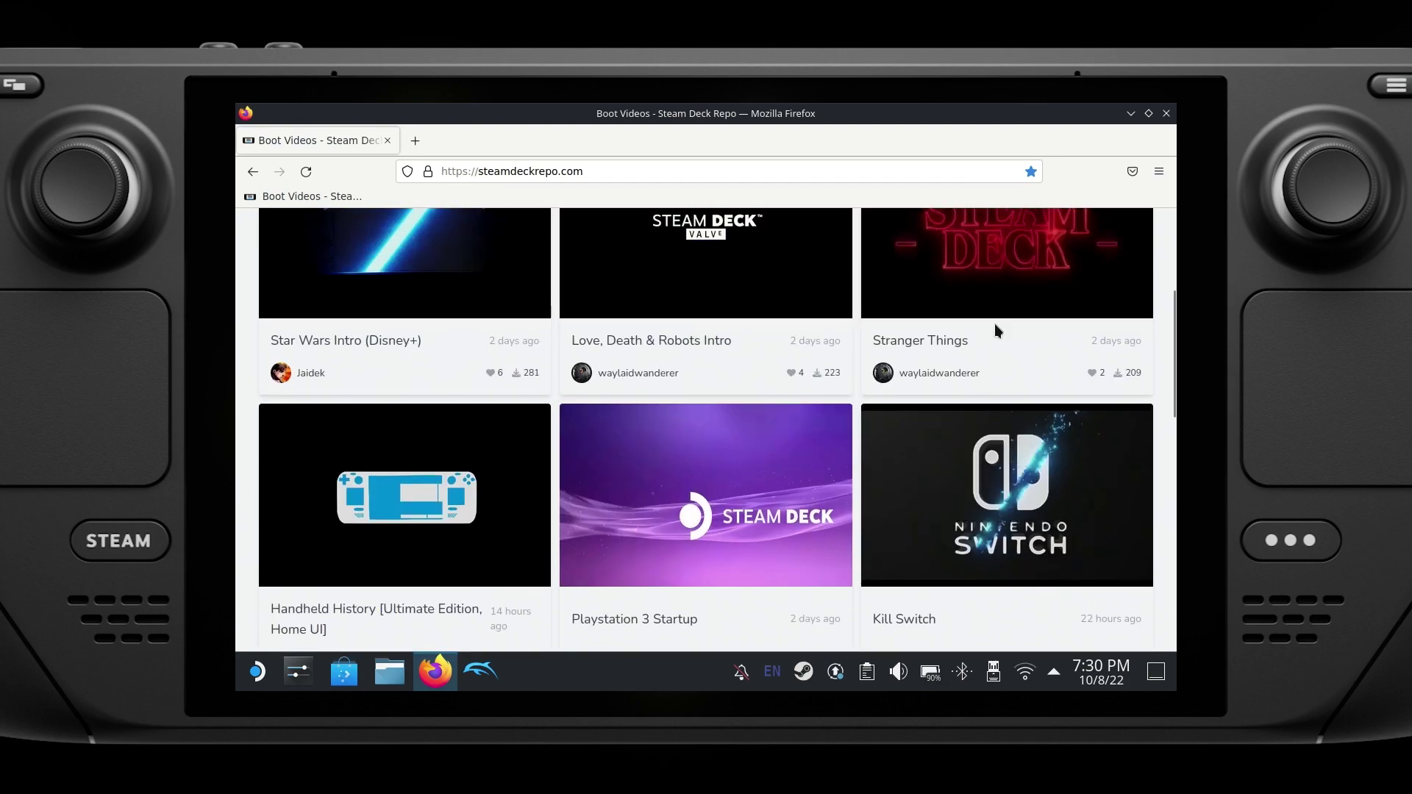
pyautogui.scroll(-3, 997, 331)
pyautogui.scroll(5, 457, 366)
pyautogui.scroll(-7, 932, 356)
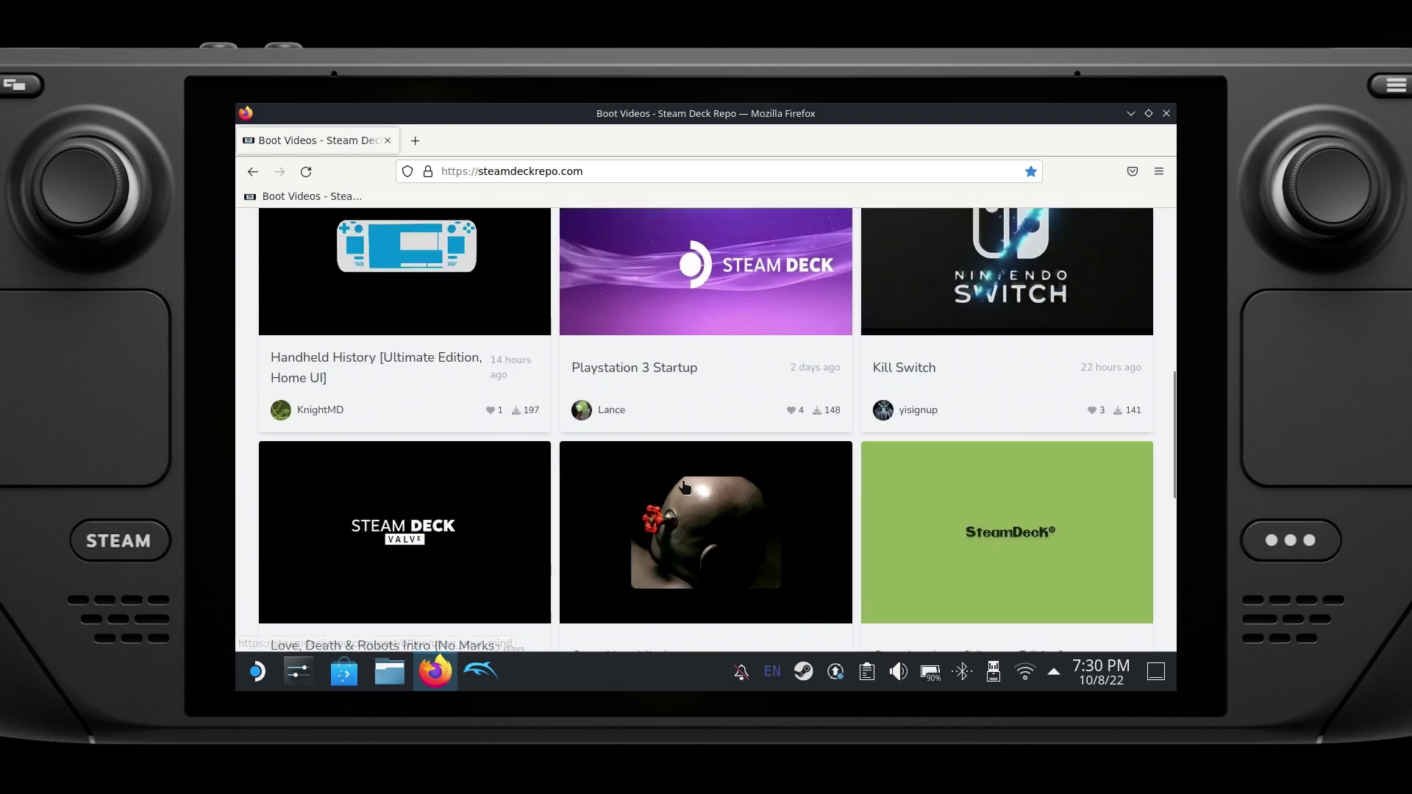
# Step: Open the 'Open Your Mind' boot video post page
pyautogui.click(682, 479)
pyautogui.scroll(-5, 745, 394)
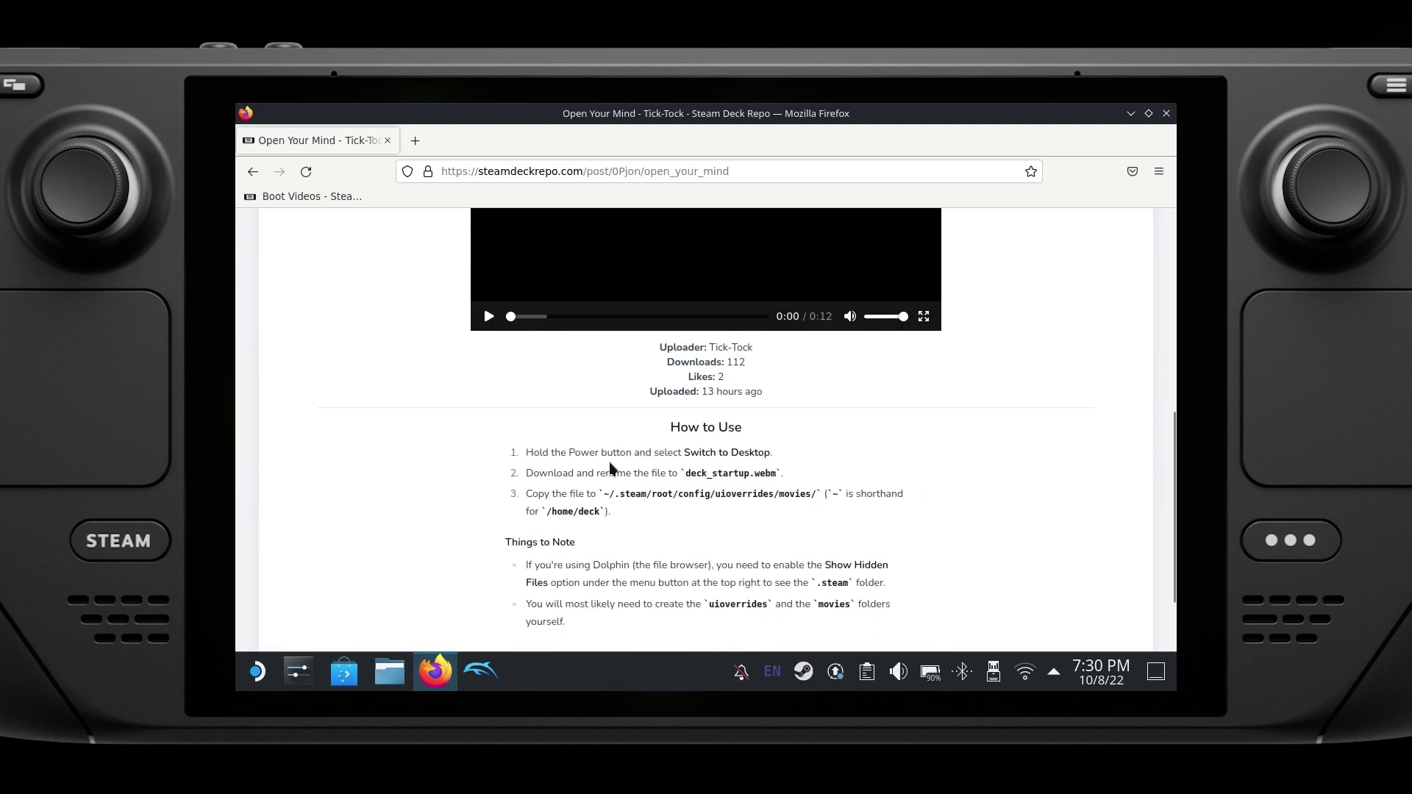
pyautogui.scroll(4, 747, 450)
pyautogui.scroll(-2, 794, 554)
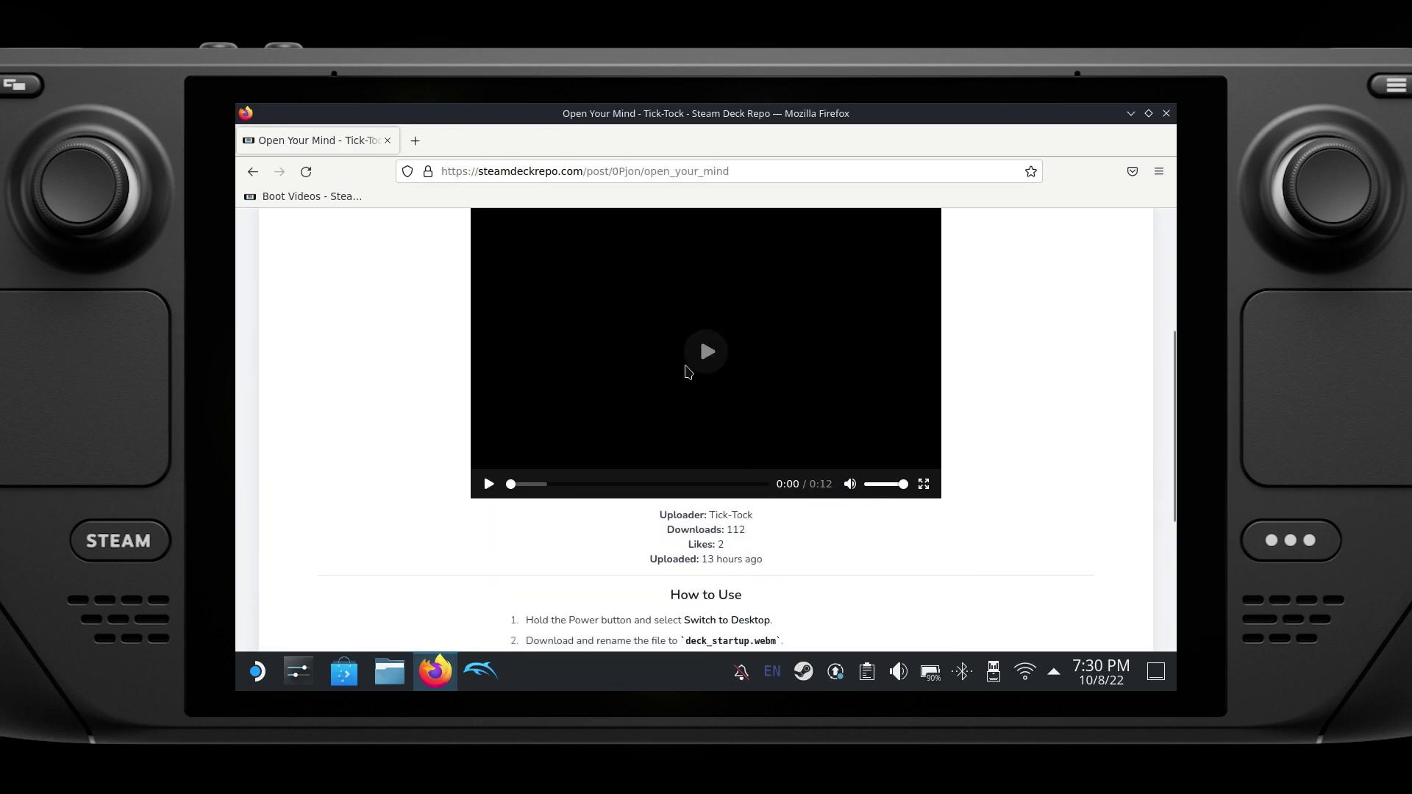
pyautogui.scroll(2, 747, 482)
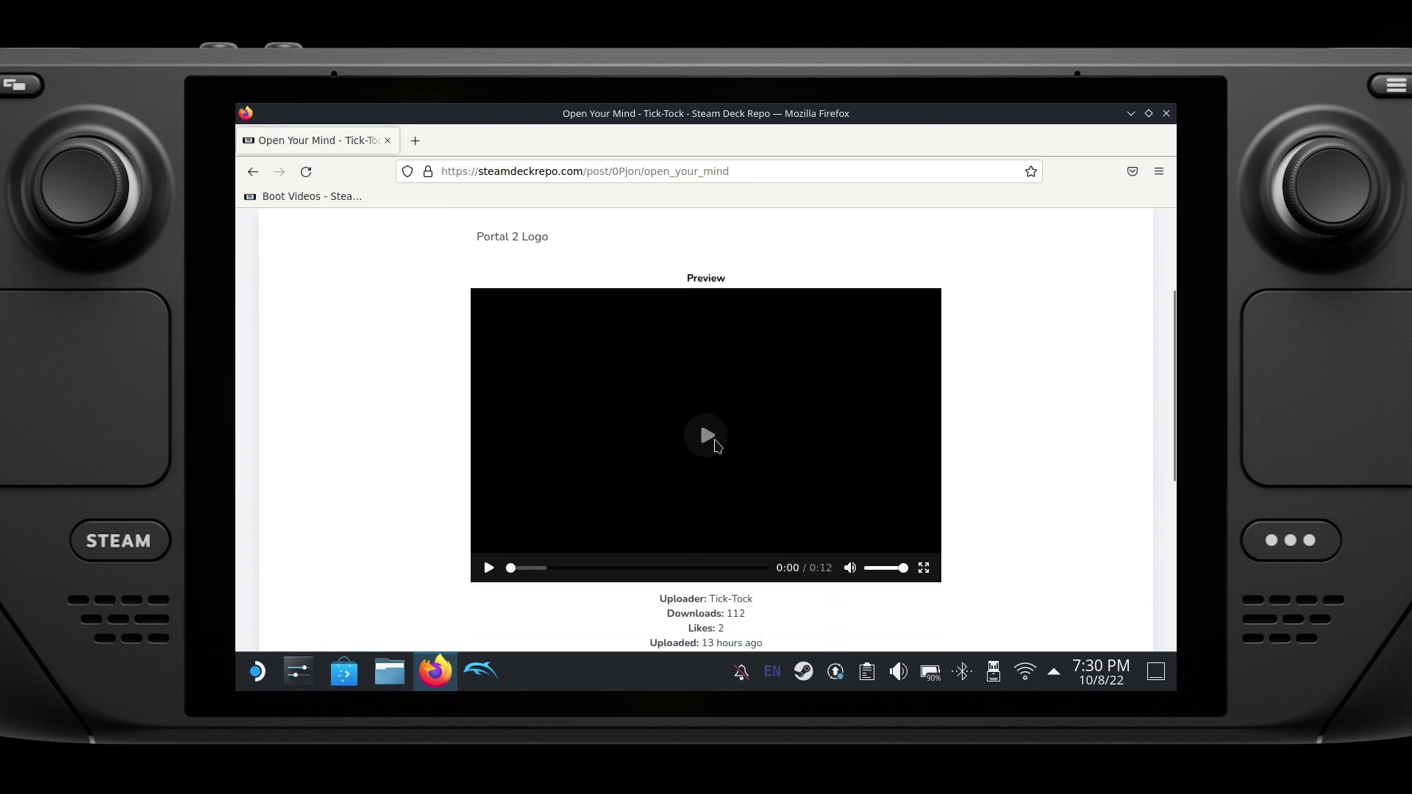
# Step: Play the 'Open Your Mind' preview through to its Valve logo
pyautogui.click(708, 436)
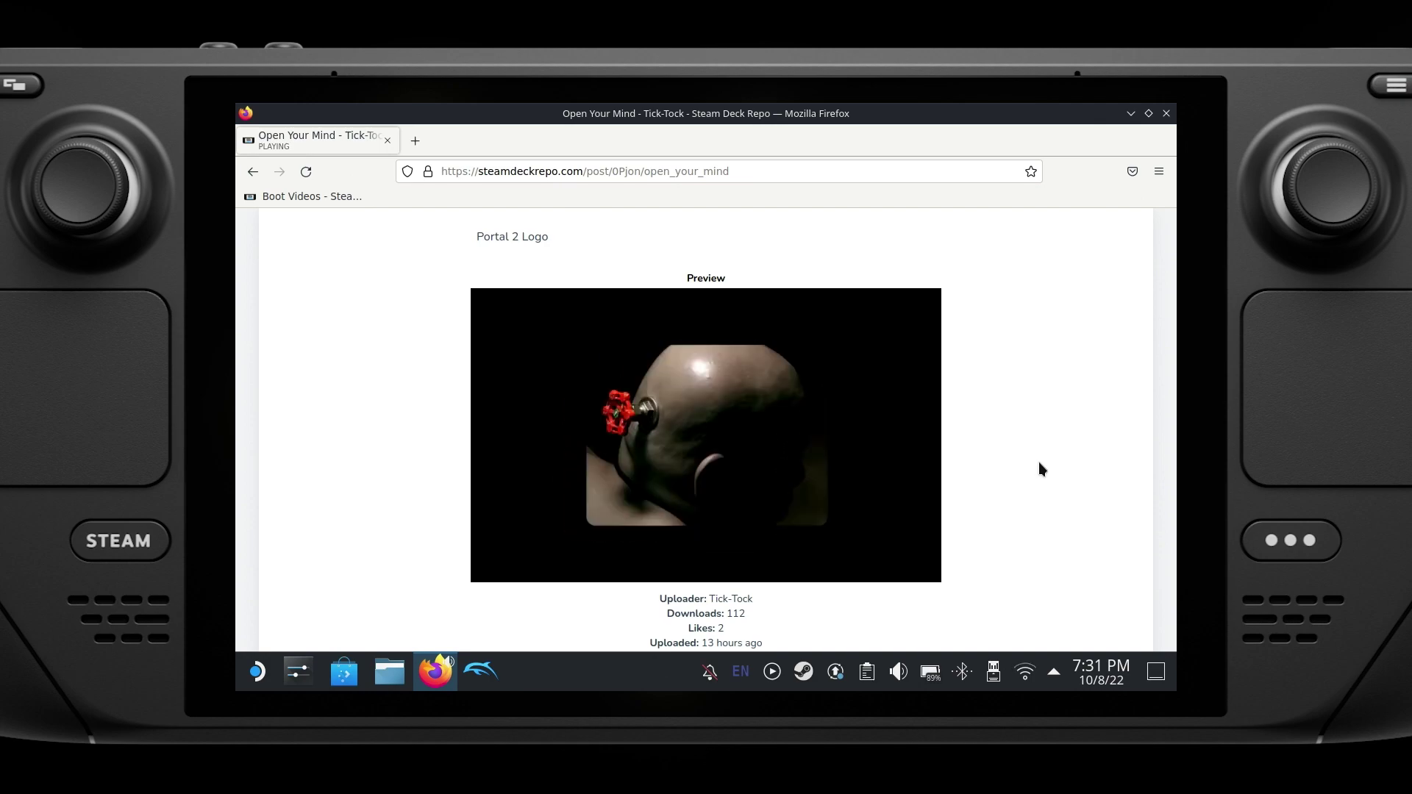
pyautogui.moveTo(748, 432)
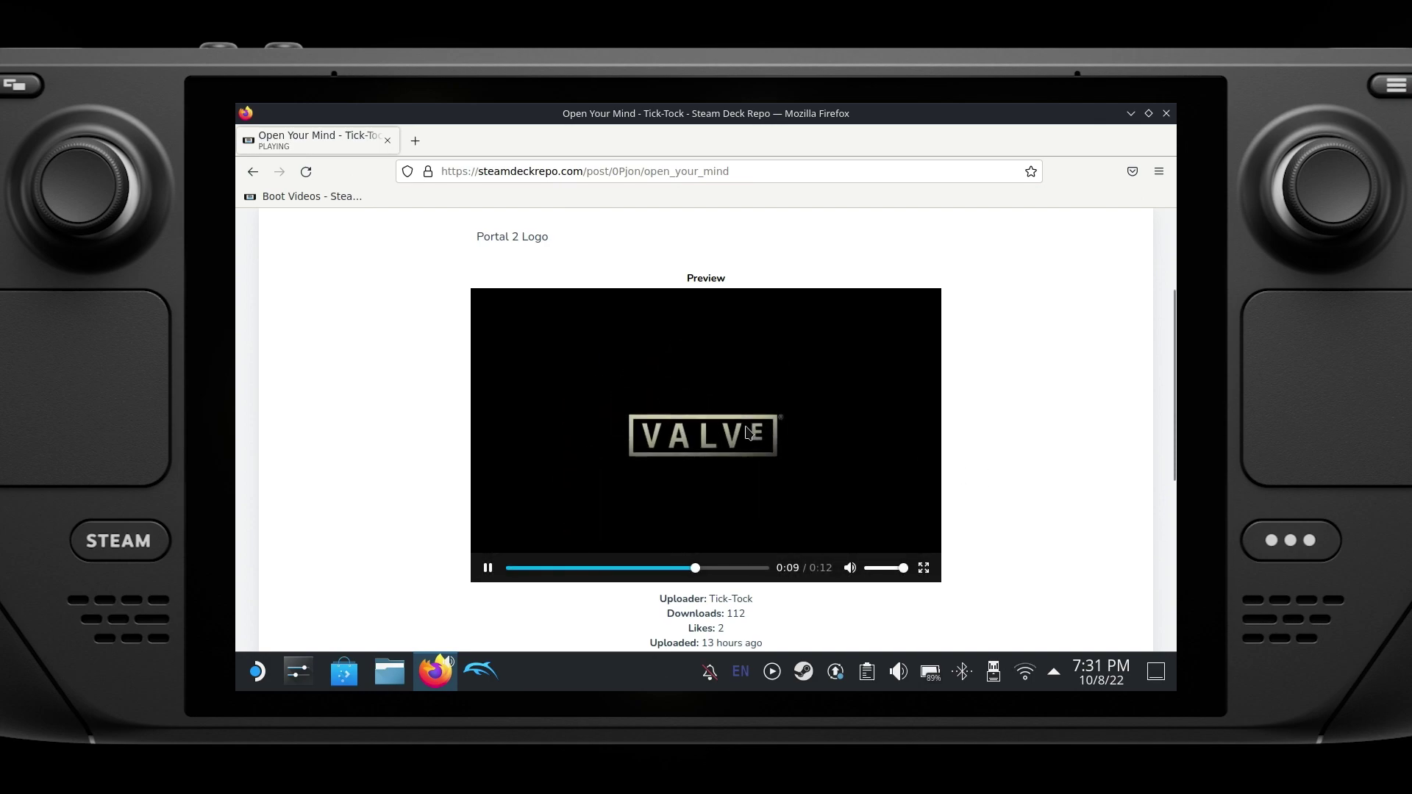
pyautogui.scroll(-3, 362, 494)
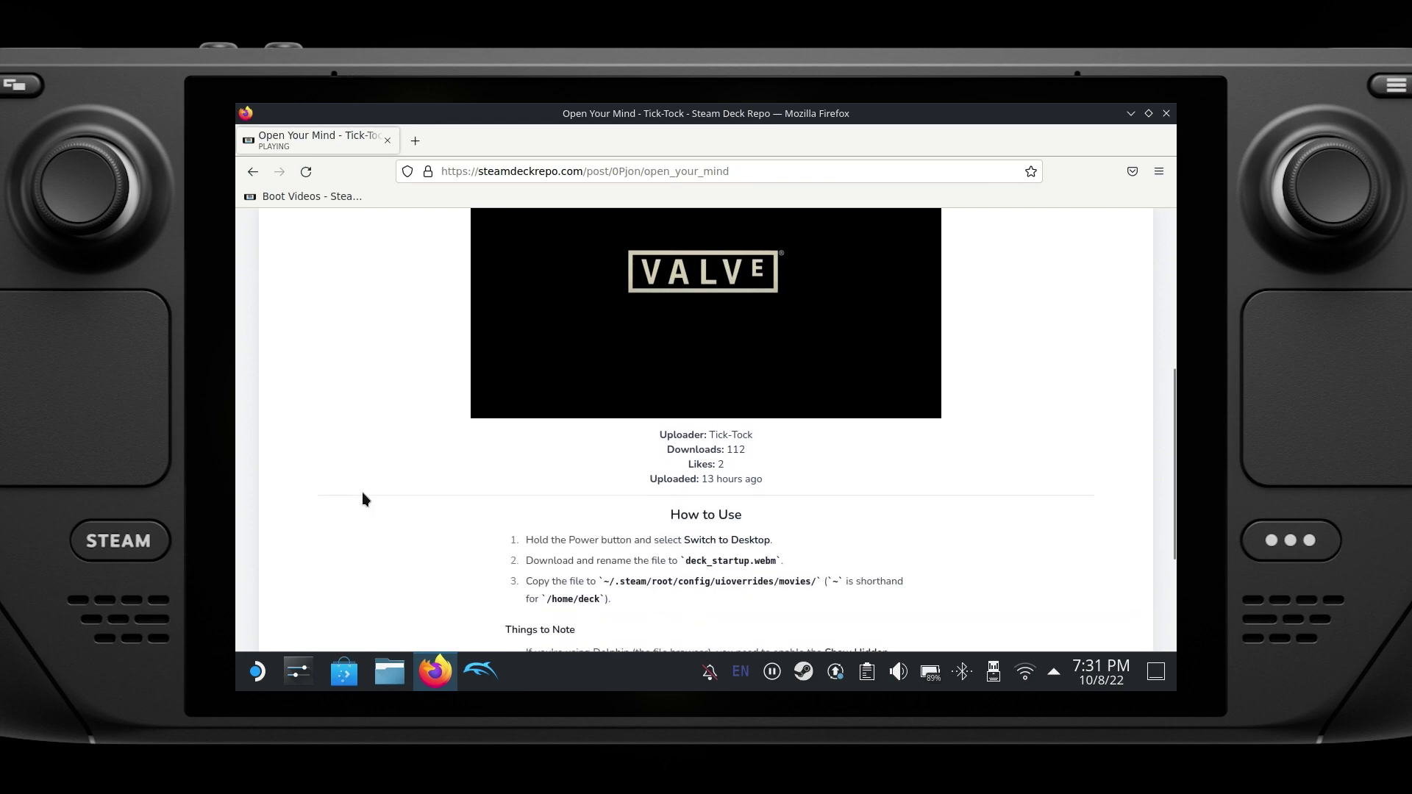
pyautogui.scroll(3, 361, 497)
pyautogui.scroll(3, 372, 489)
pyautogui.scroll(-2, 772, 394)
pyautogui.scroll(2, 882, 353)
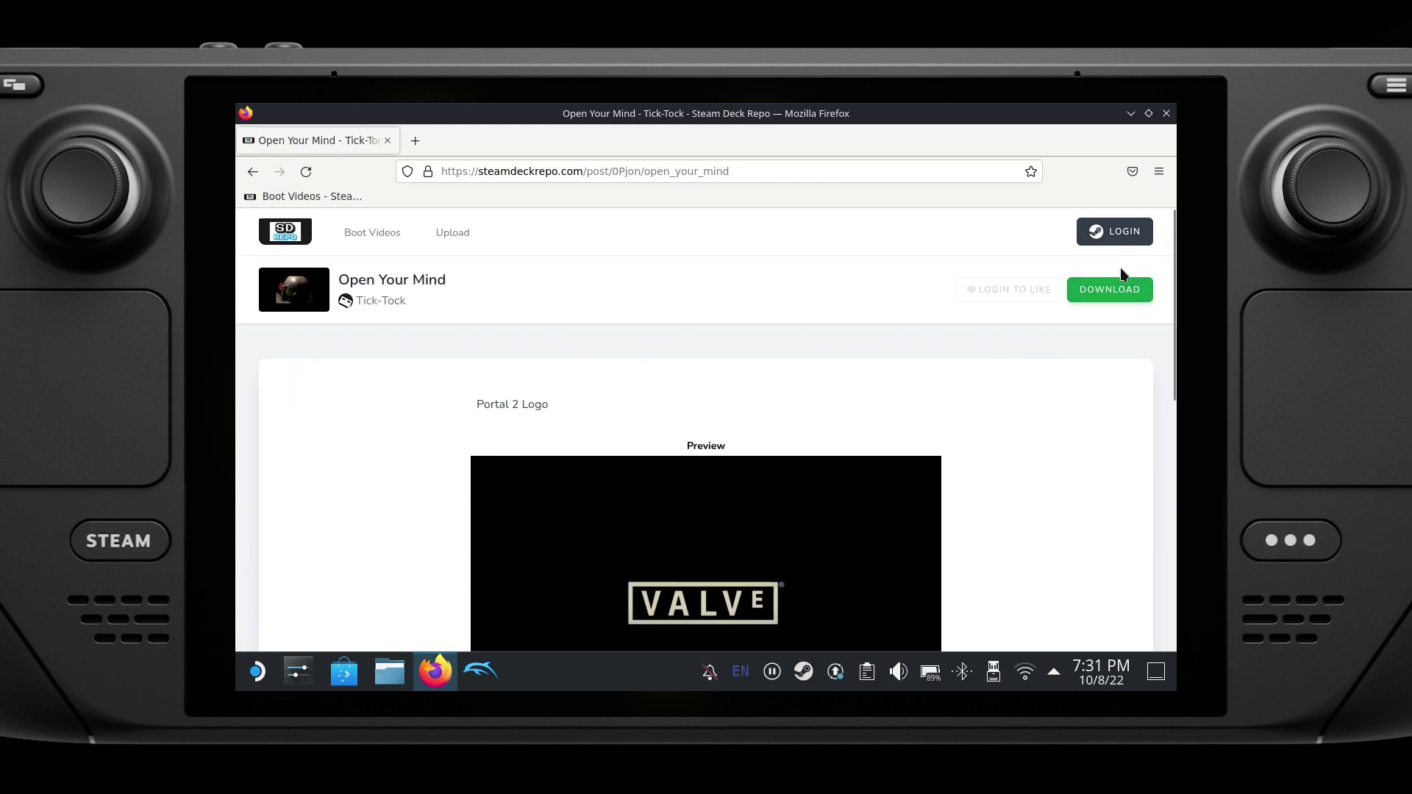
# Step: Return to the listing and download the Gameboy Intro [Vintage Edition] video as gameboy_intro_vintage_edition.webm
pyautogui.click(252, 171)
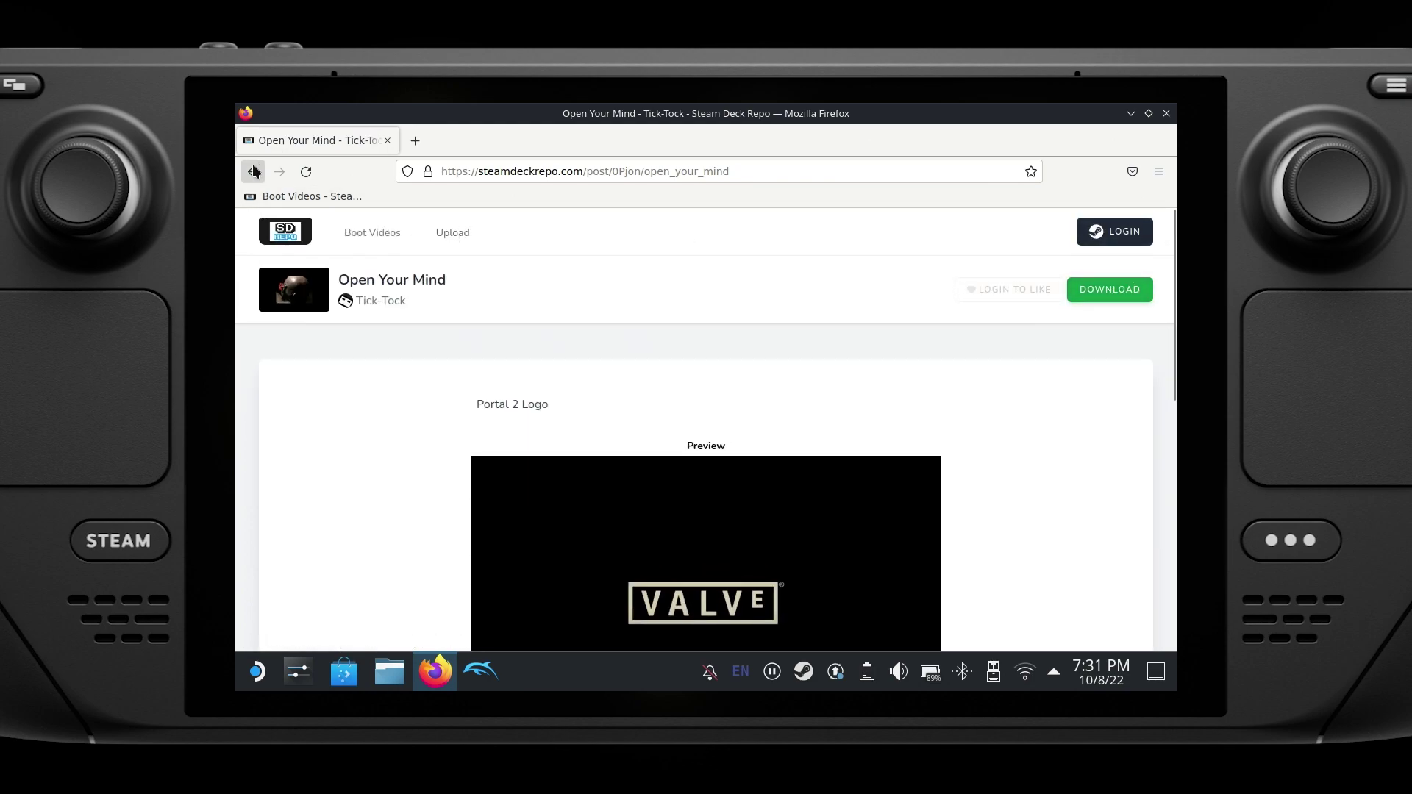
pyautogui.scroll(-3, 975, 453)
pyautogui.click(1057, 306)
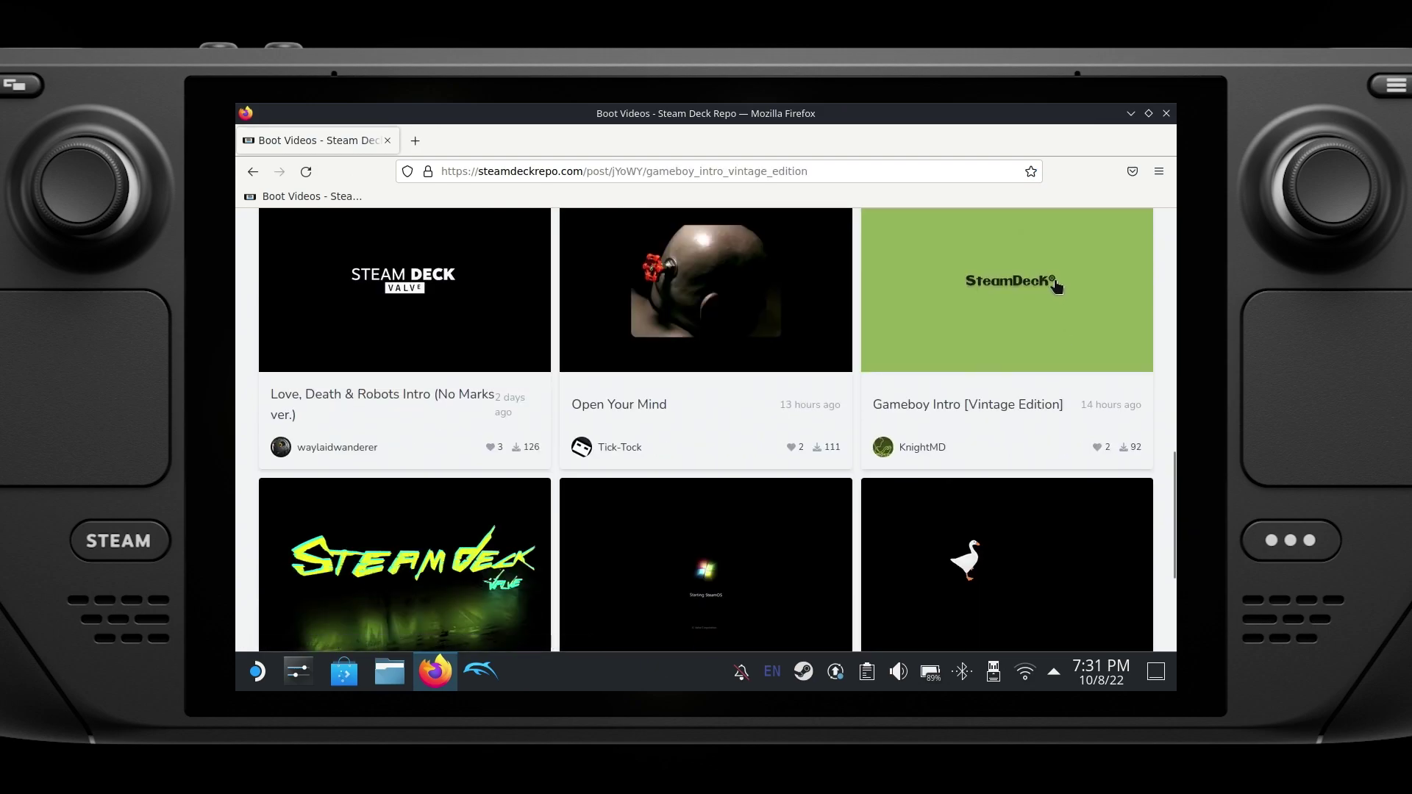
pyautogui.scroll(-2, 1033, 382)
pyautogui.scroll(2, 1032, 382)
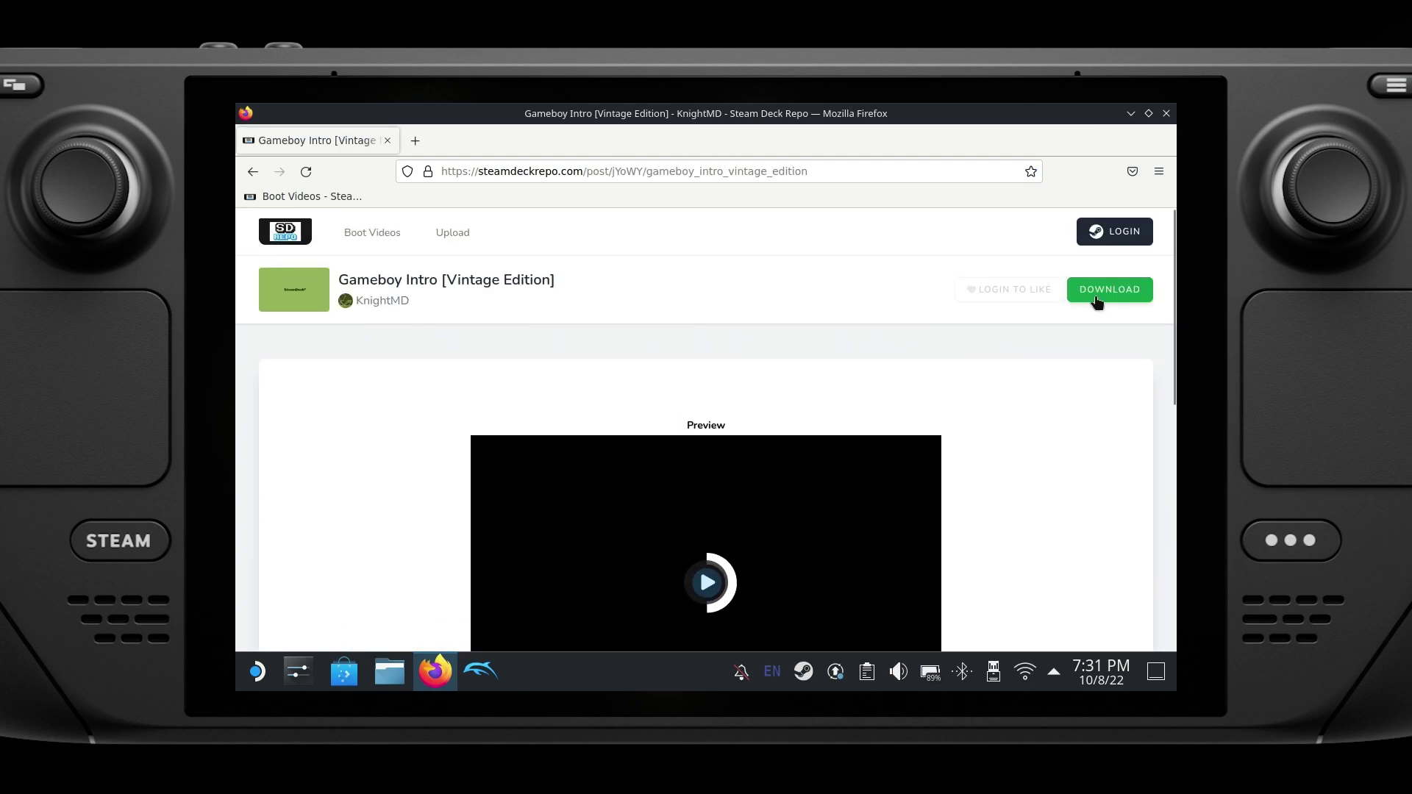
pyautogui.click(1100, 294)
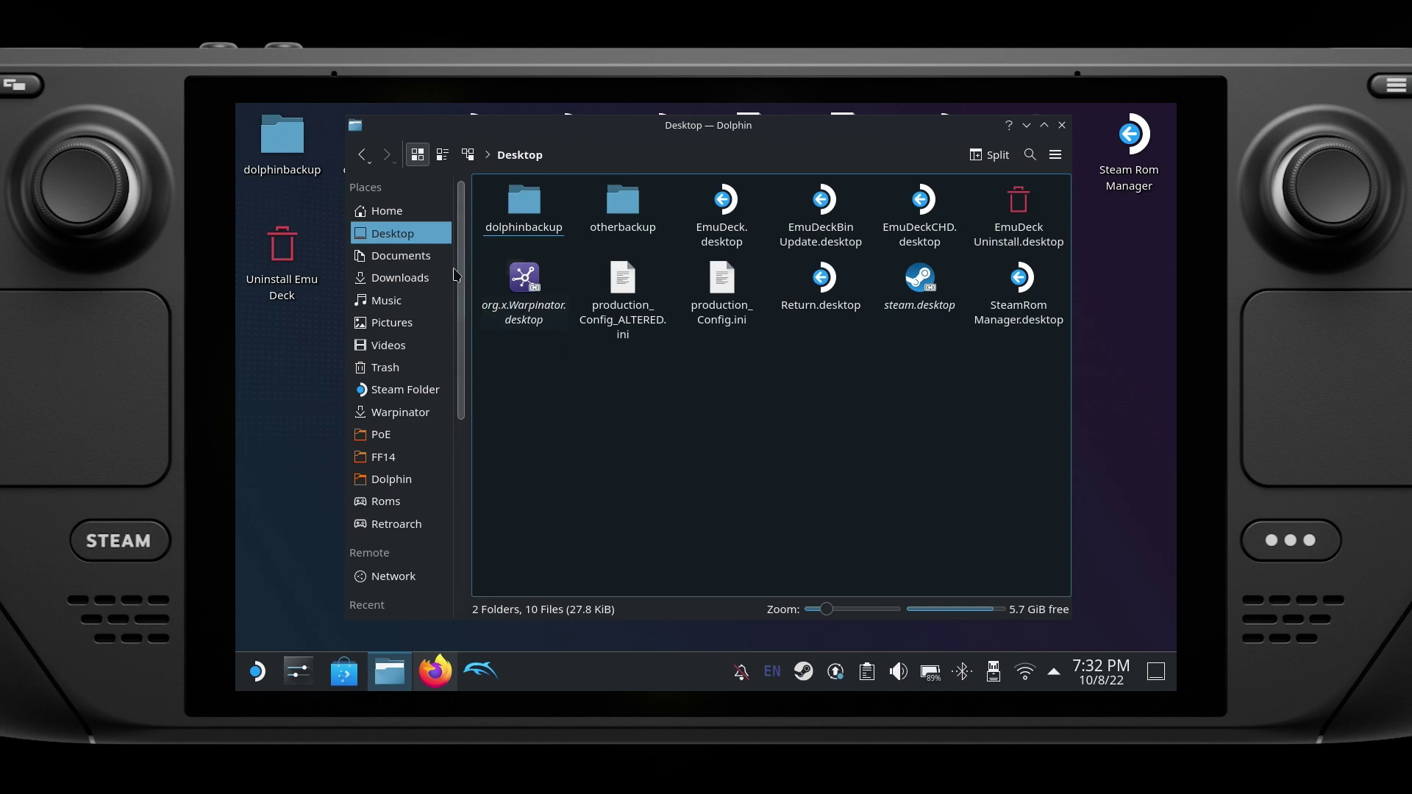
# Step: With hidden files shown, navigate from Home into .steam/root/config
pyautogui.click(403, 213)
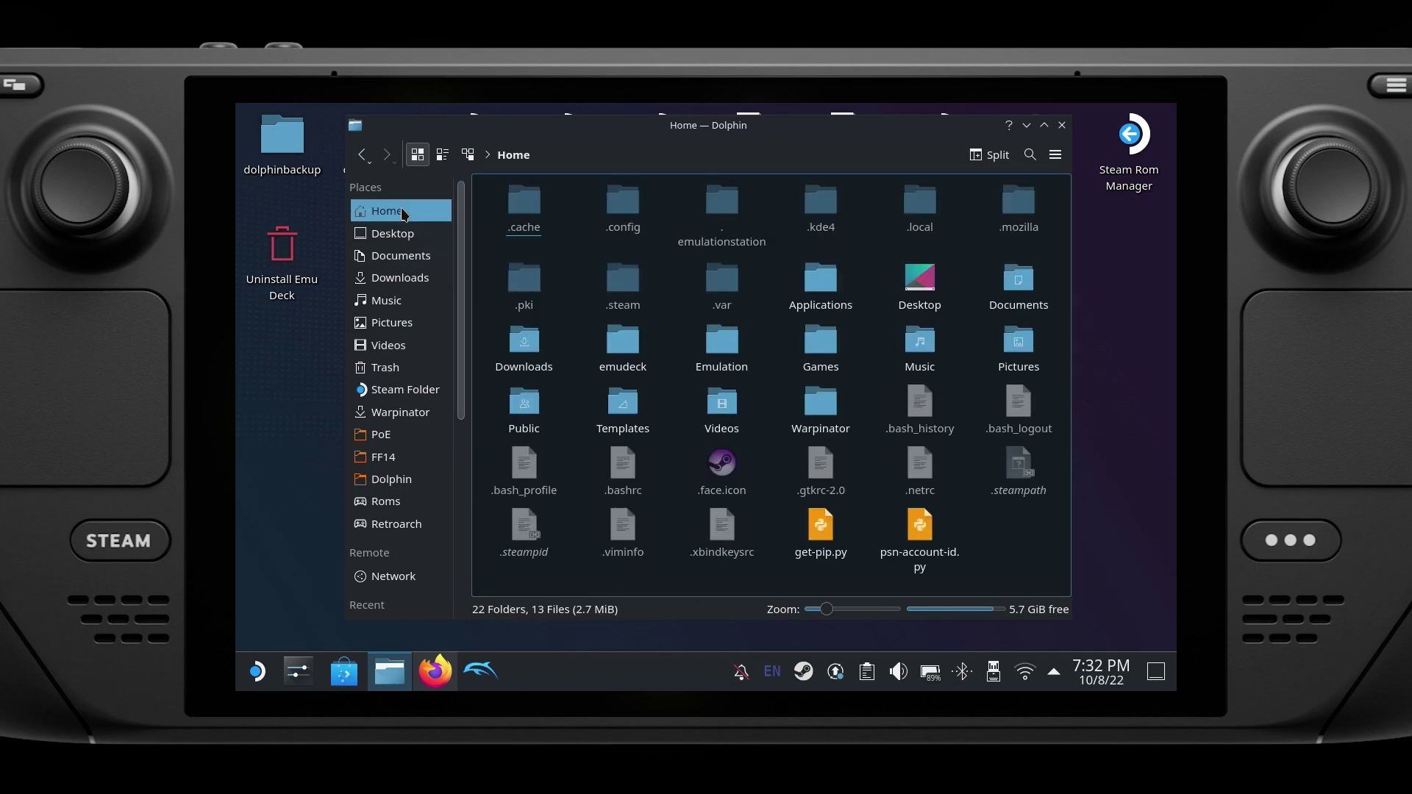
pyautogui.doubleClick(632, 292)
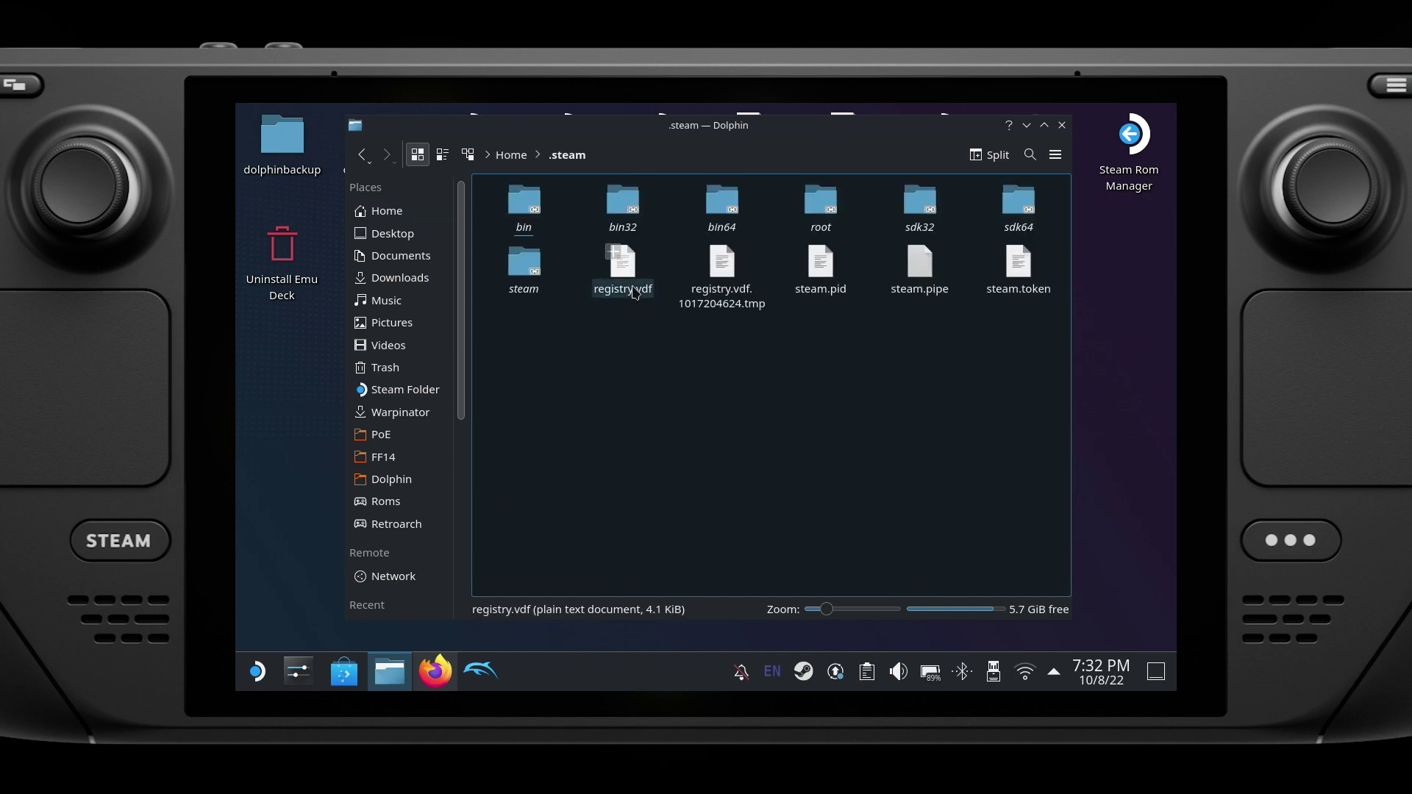
pyautogui.click(1054, 155)
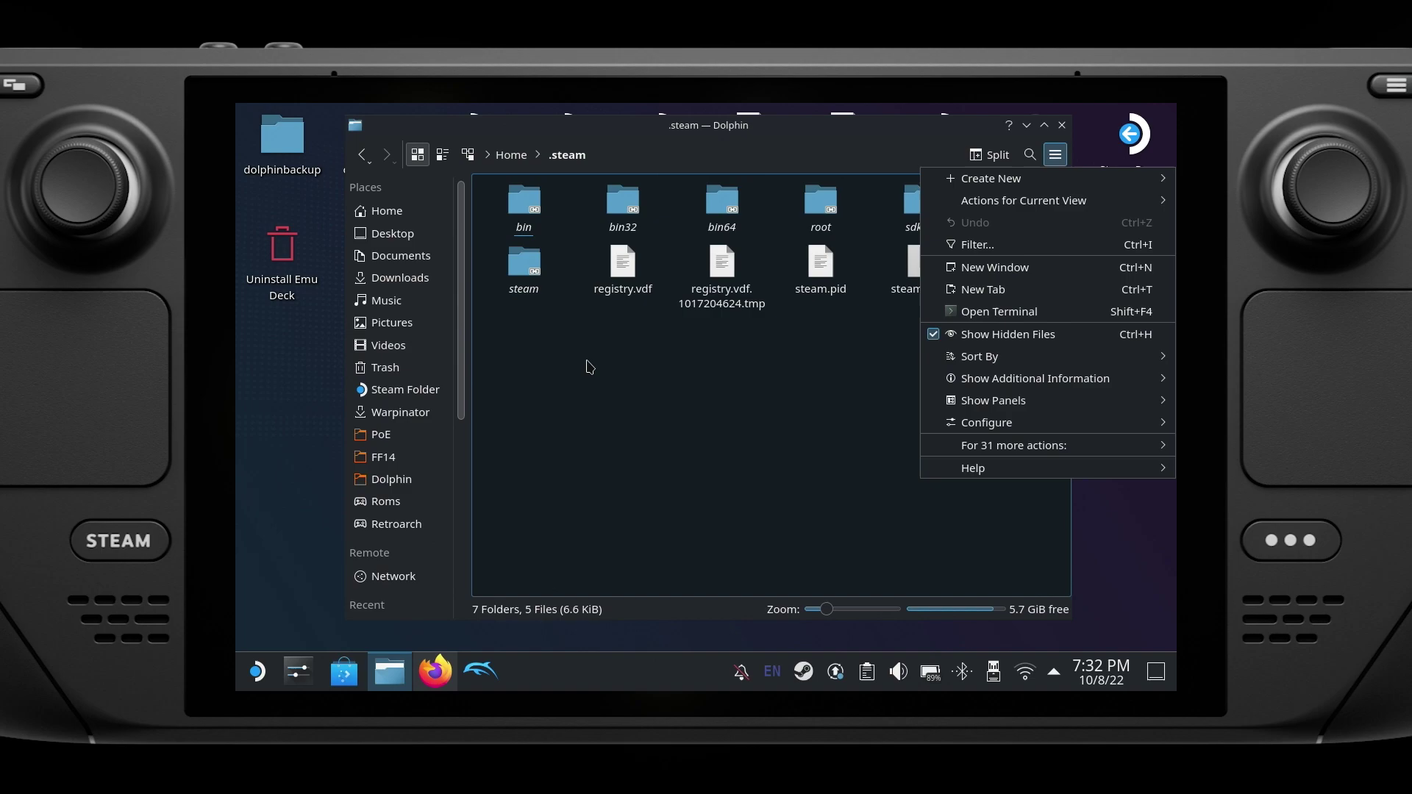
pyautogui.click(690, 397)
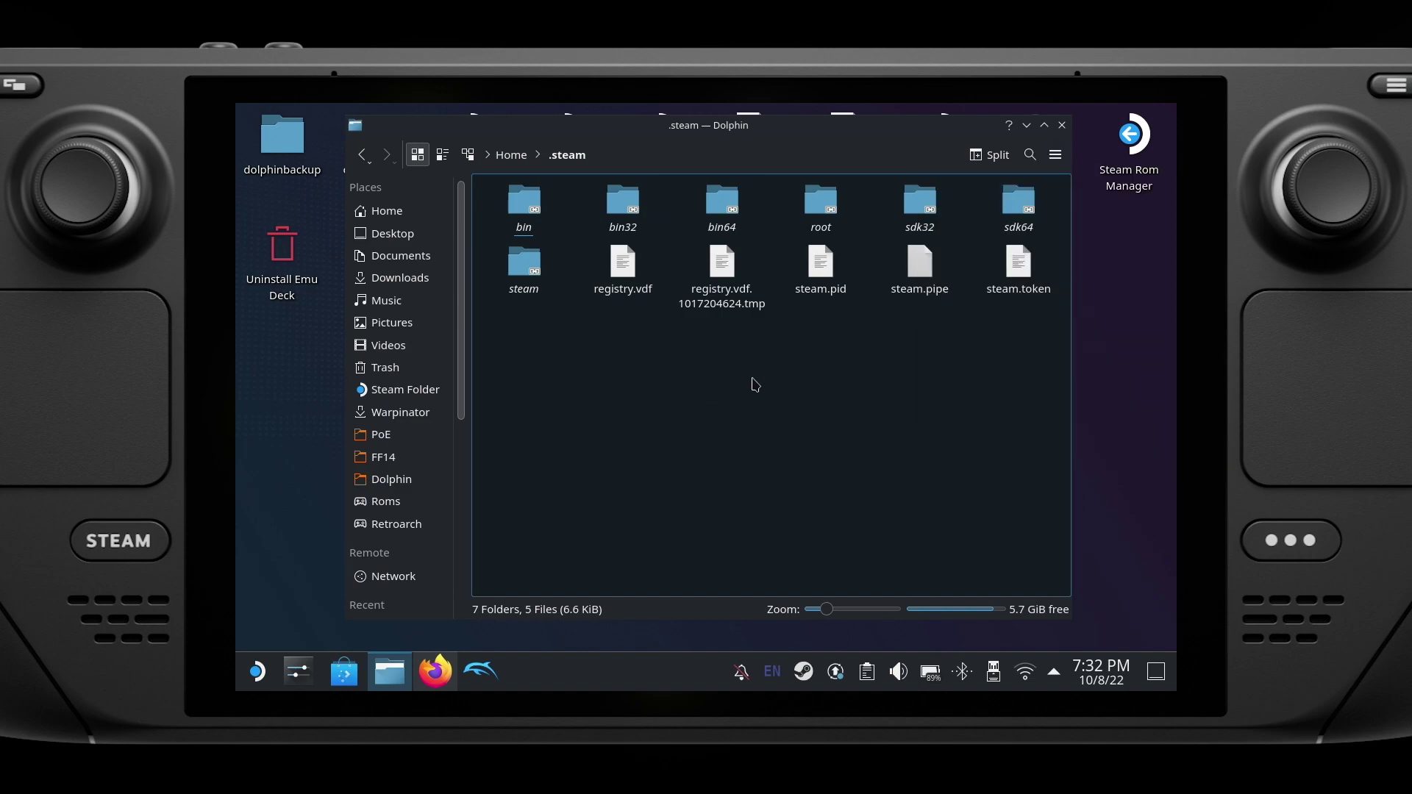
pyautogui.doubleClick(821, 200)
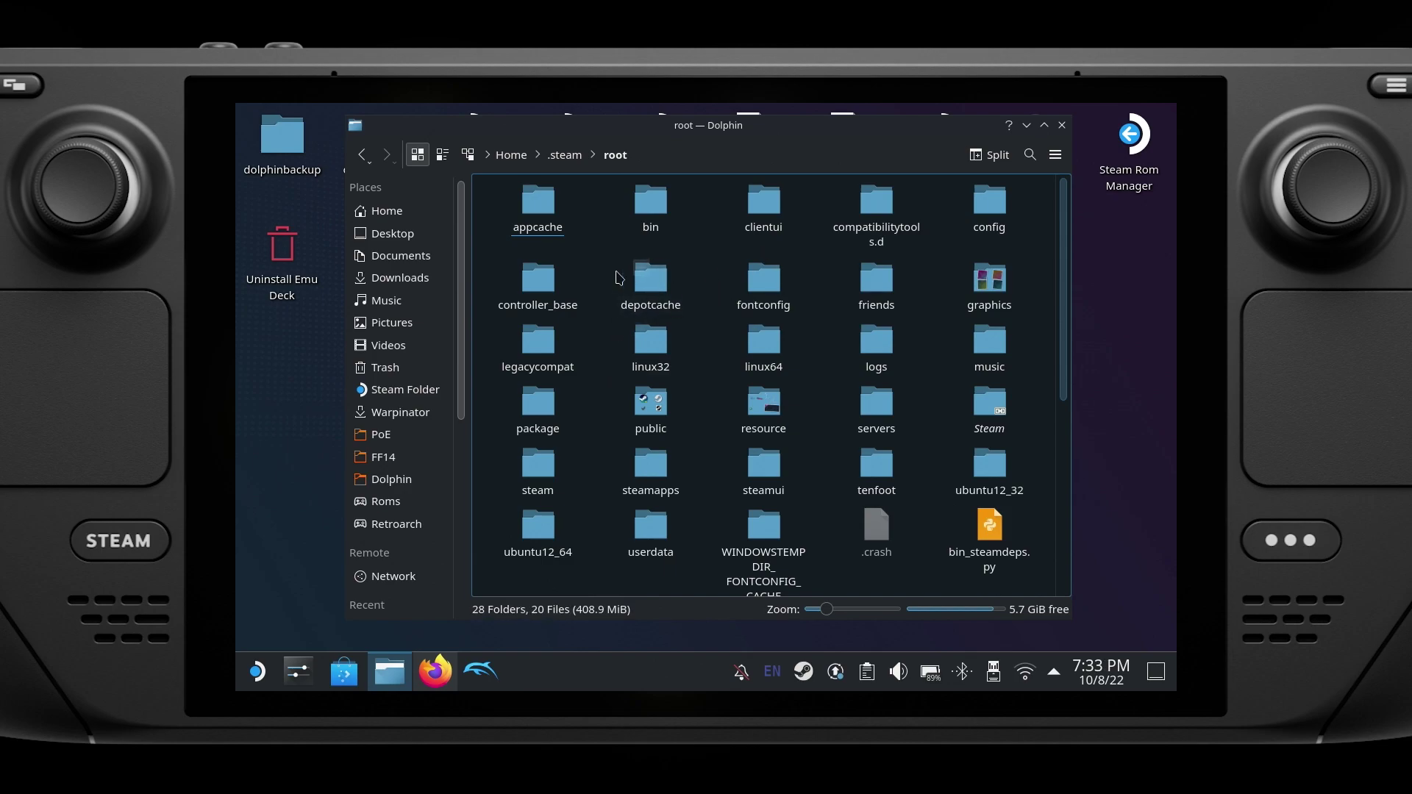
pyautogui.doubleClick(992, 206)
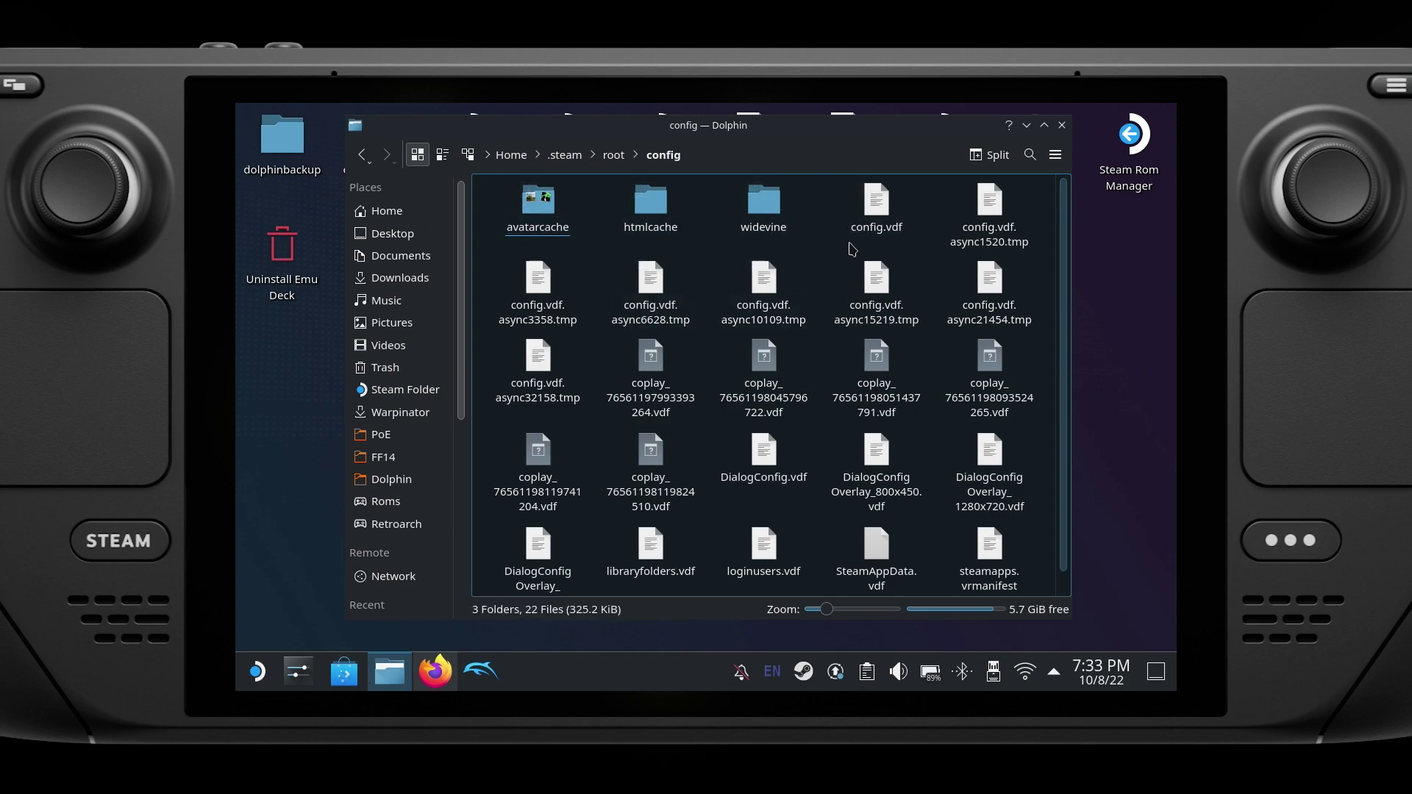
# Step: Create a new folder named uioverrides in config and open it
pyautogui.rightClick(810, 195)
pyautogui.moveTo(876, 208)
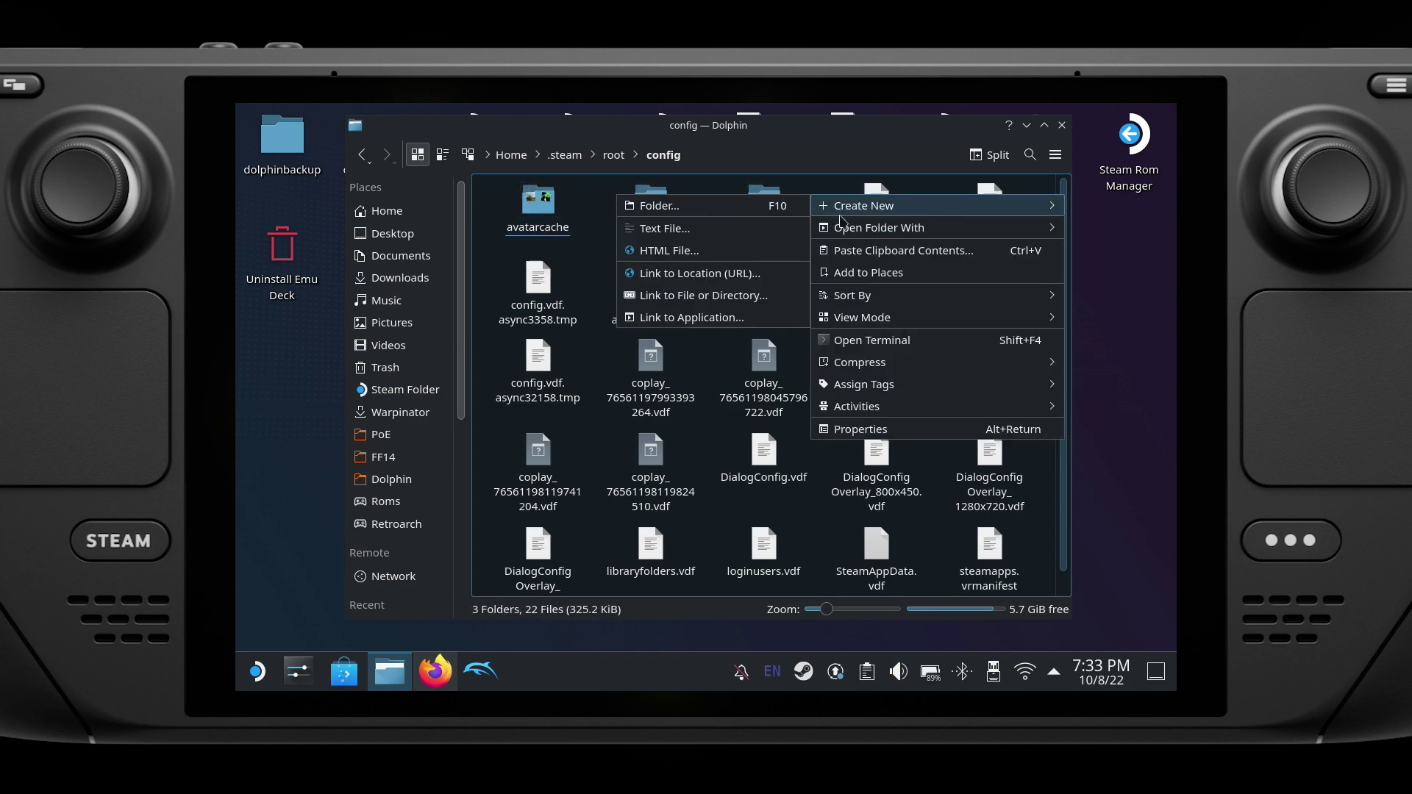
pyautogui.click(710, 208)
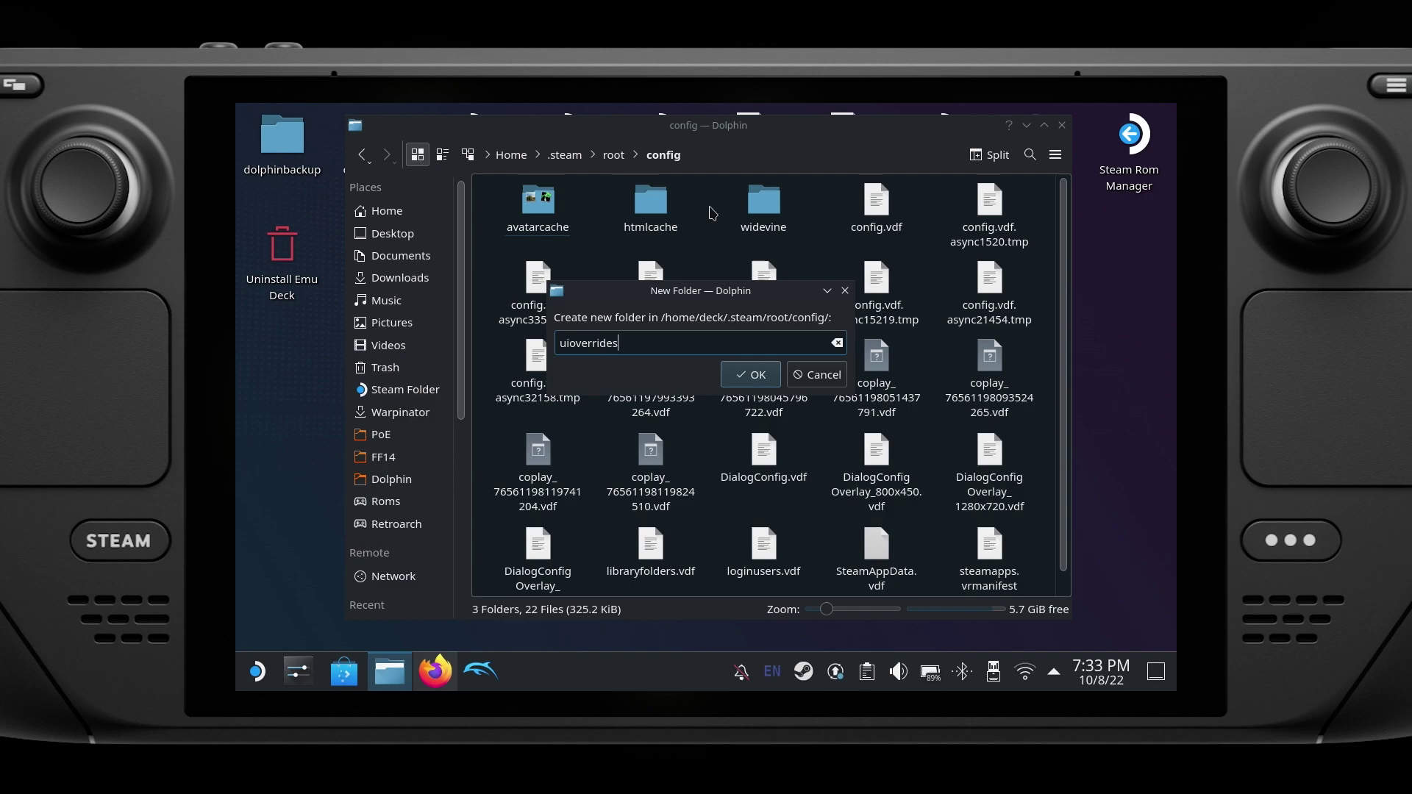
pyautogui.click(748, 376)
pyautogui.doubleClick(768, 210)
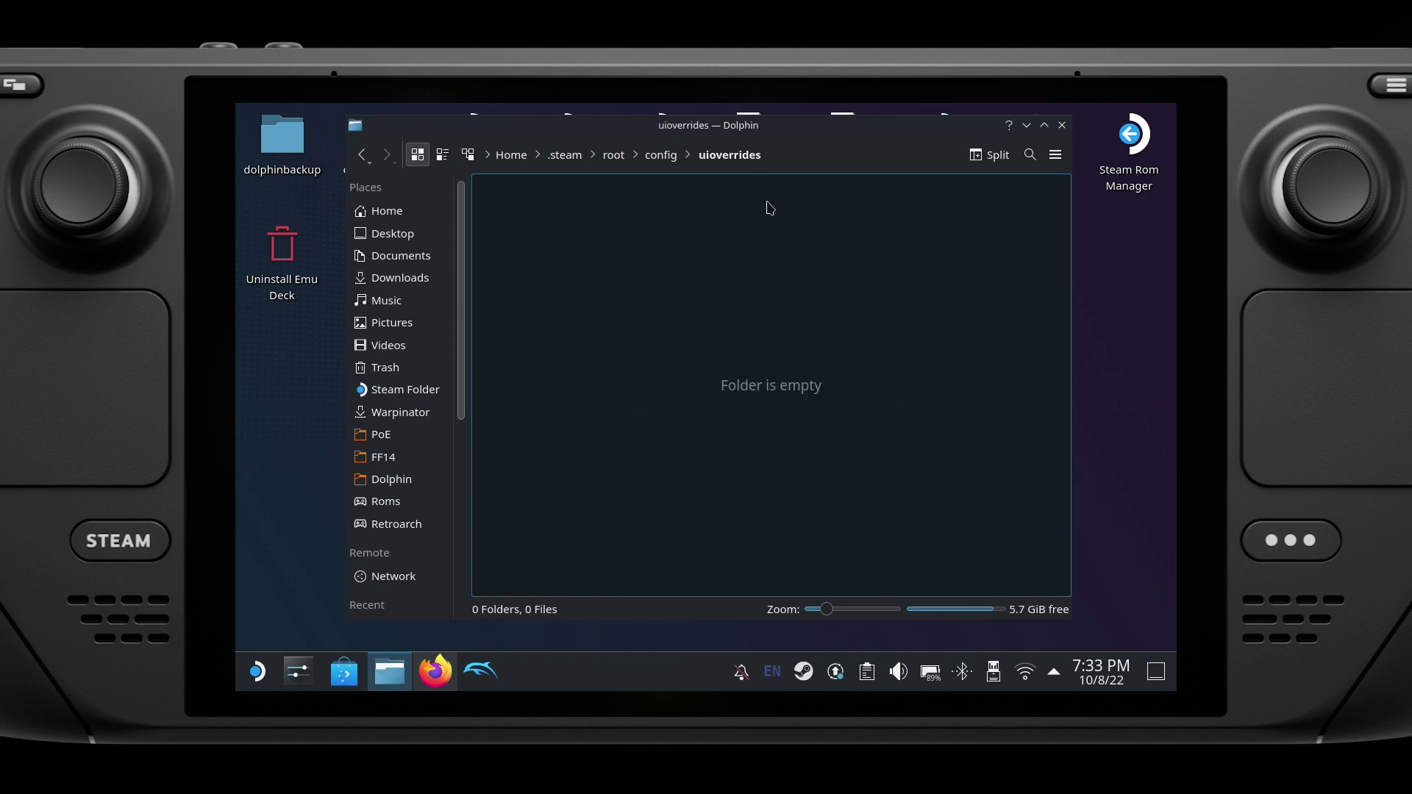
# Step: Create a folder named movies inside uioverrides and open it
pyautogui.rightClick(691, 302)
pyautogui.moveTo(742, 303)
pyautogui.click(978, 304)
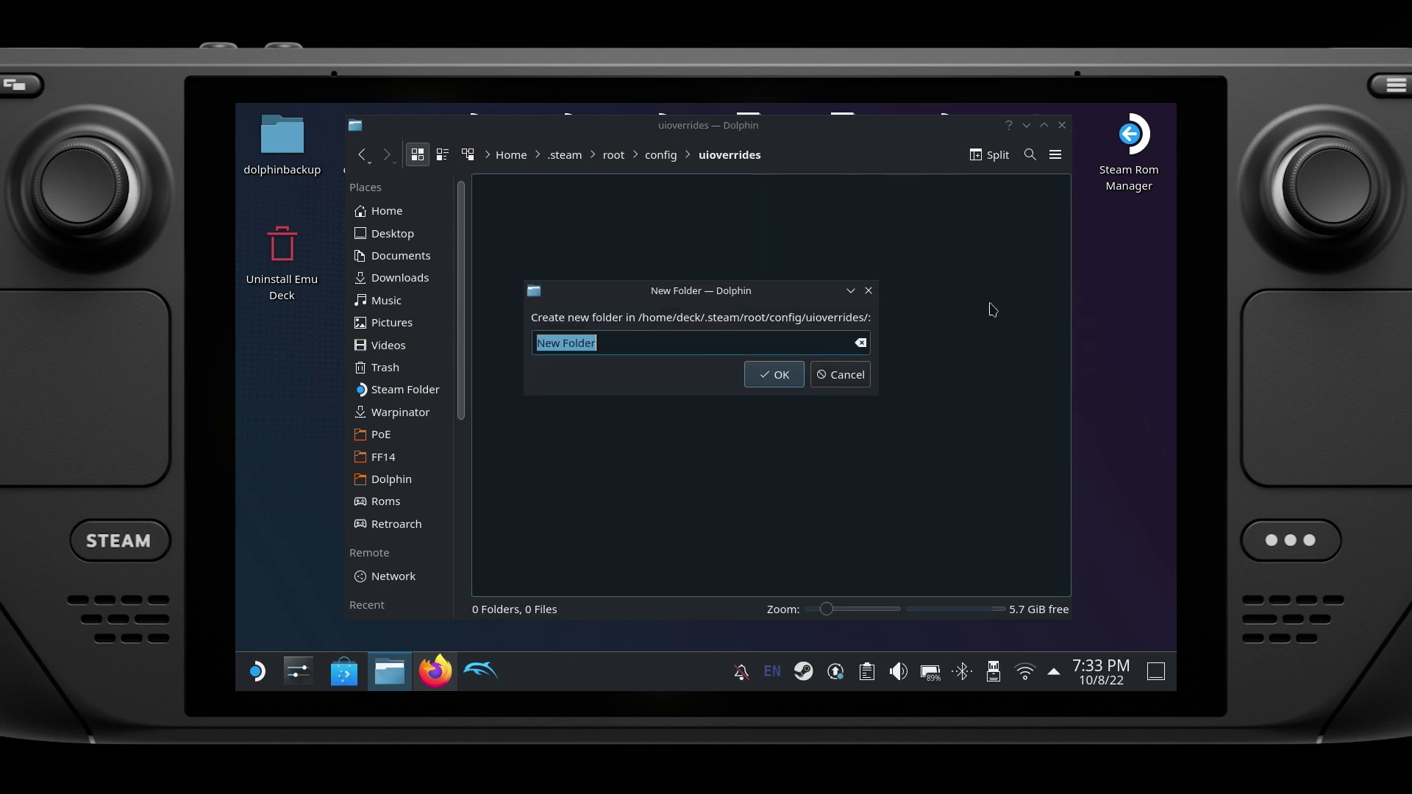
pyautogui.press('BackSpace')
pyautogui.write('m')
pyautogui.press('BackSpace')
pyautogui.write('m')
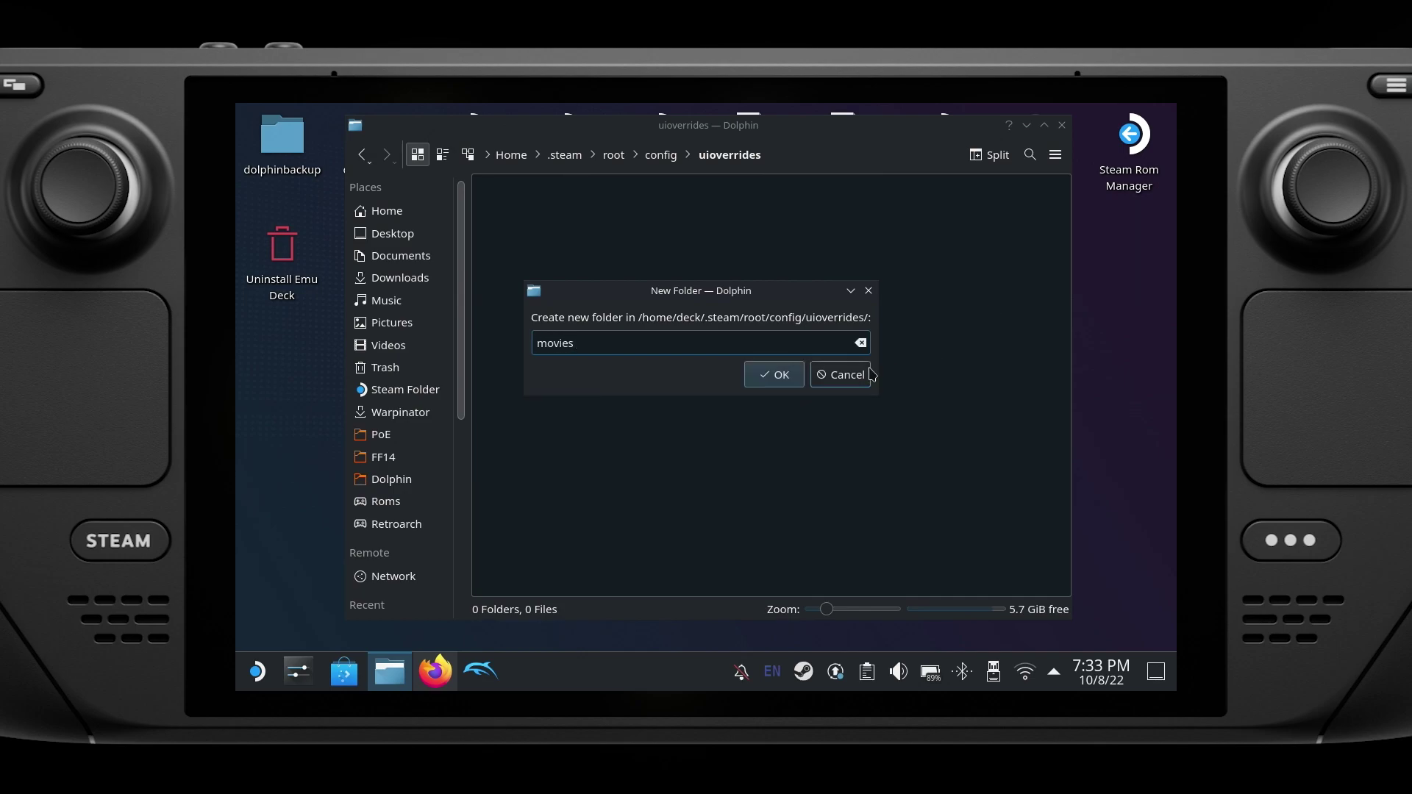
pyautogui.write('ovies')
pyautogui.click(773, 374)
pyautogui.doubleClick(526, 218)
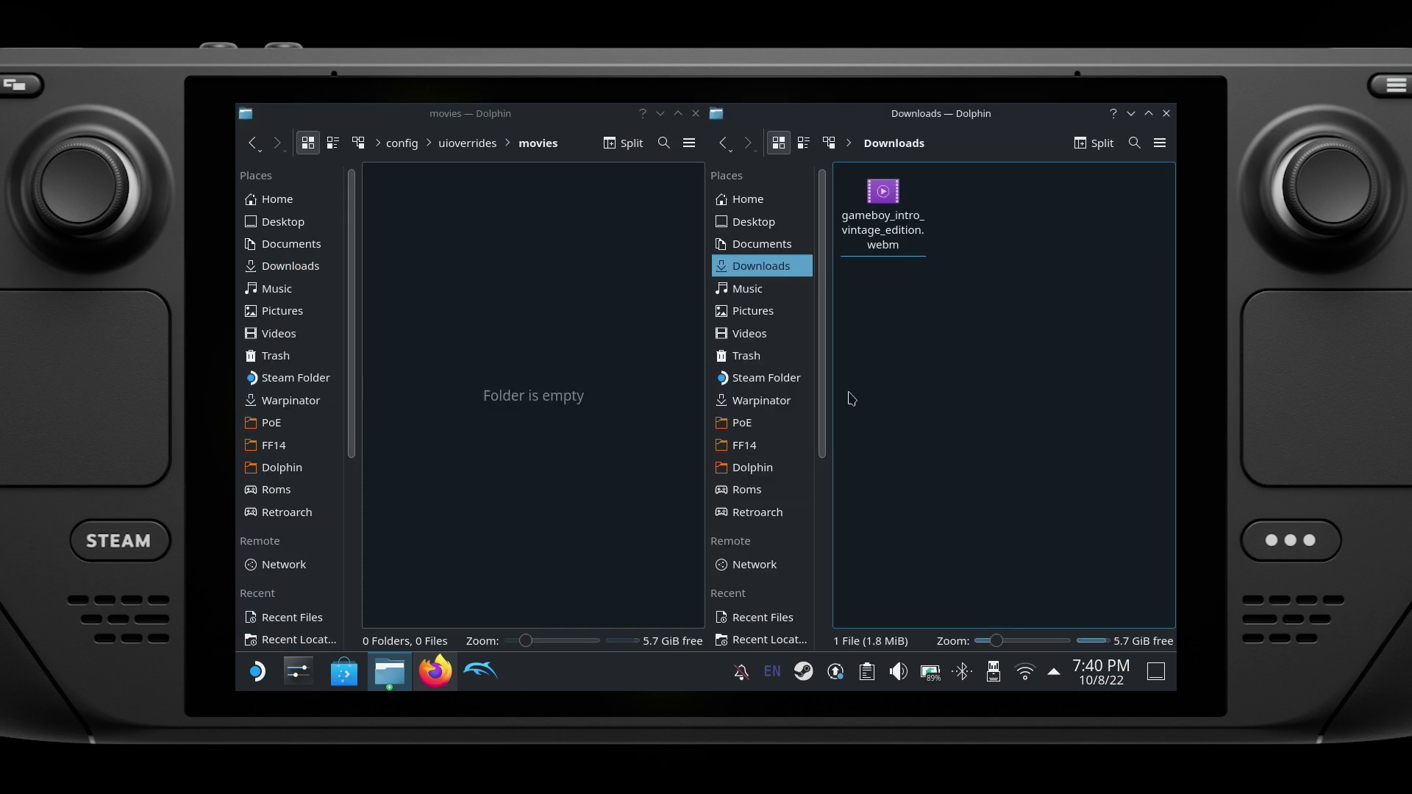
# Step: Cut gameboy_intro_vintage_edition.webm from Downloads and paste it into the movies folder
pyautogui.rightClick(885, 205)
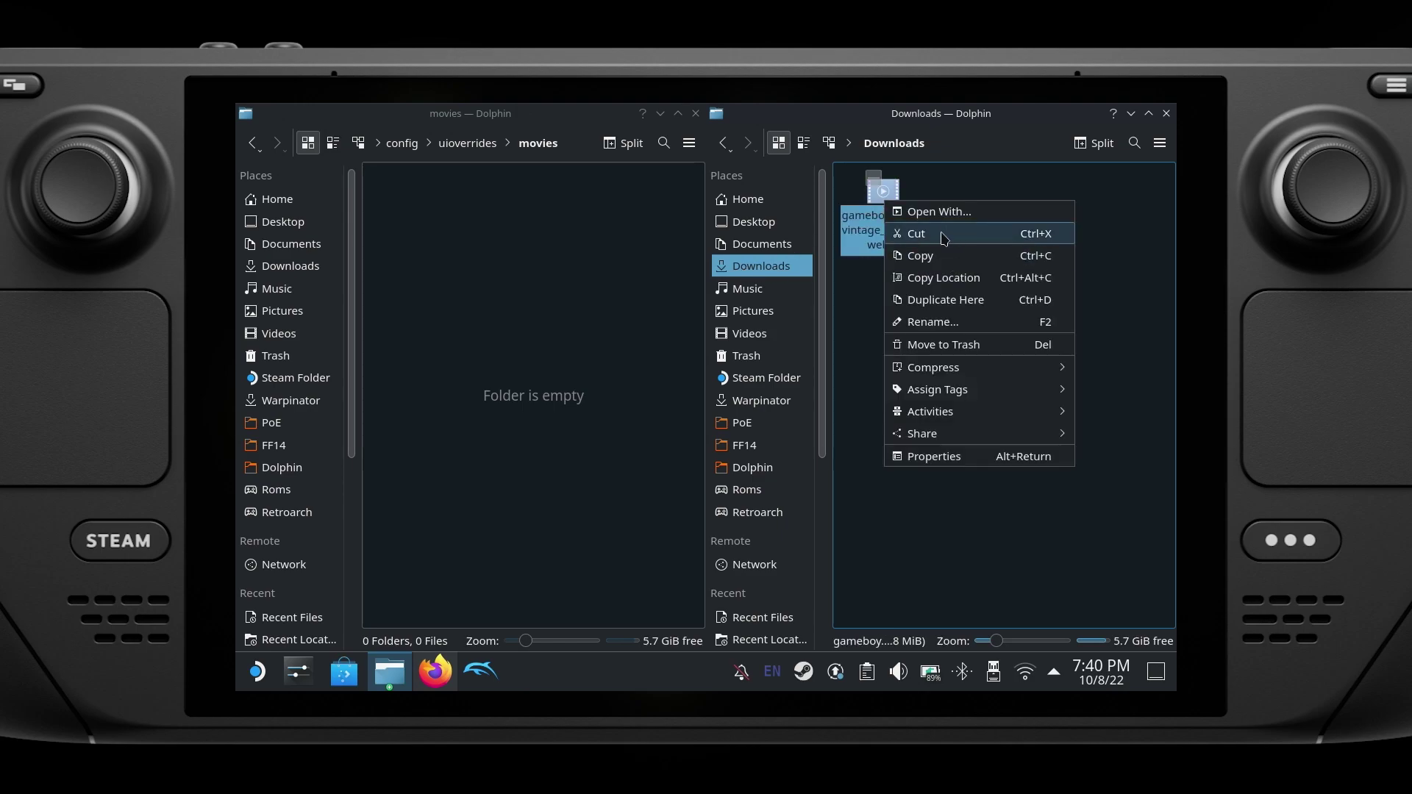
pyautogui.click(917, 234)
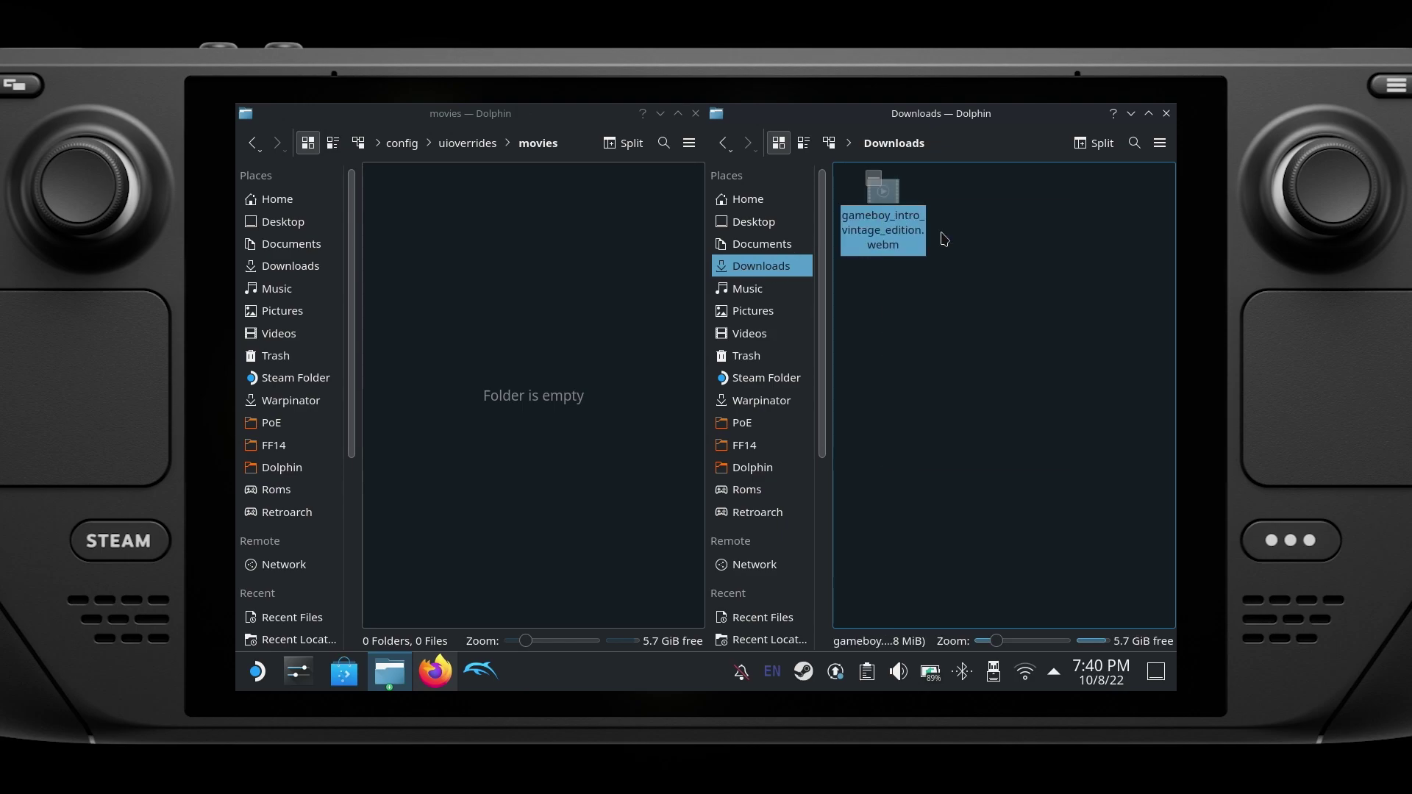
pyautogui.rightClick(511, 304)
pyautogui.click(583, 346)
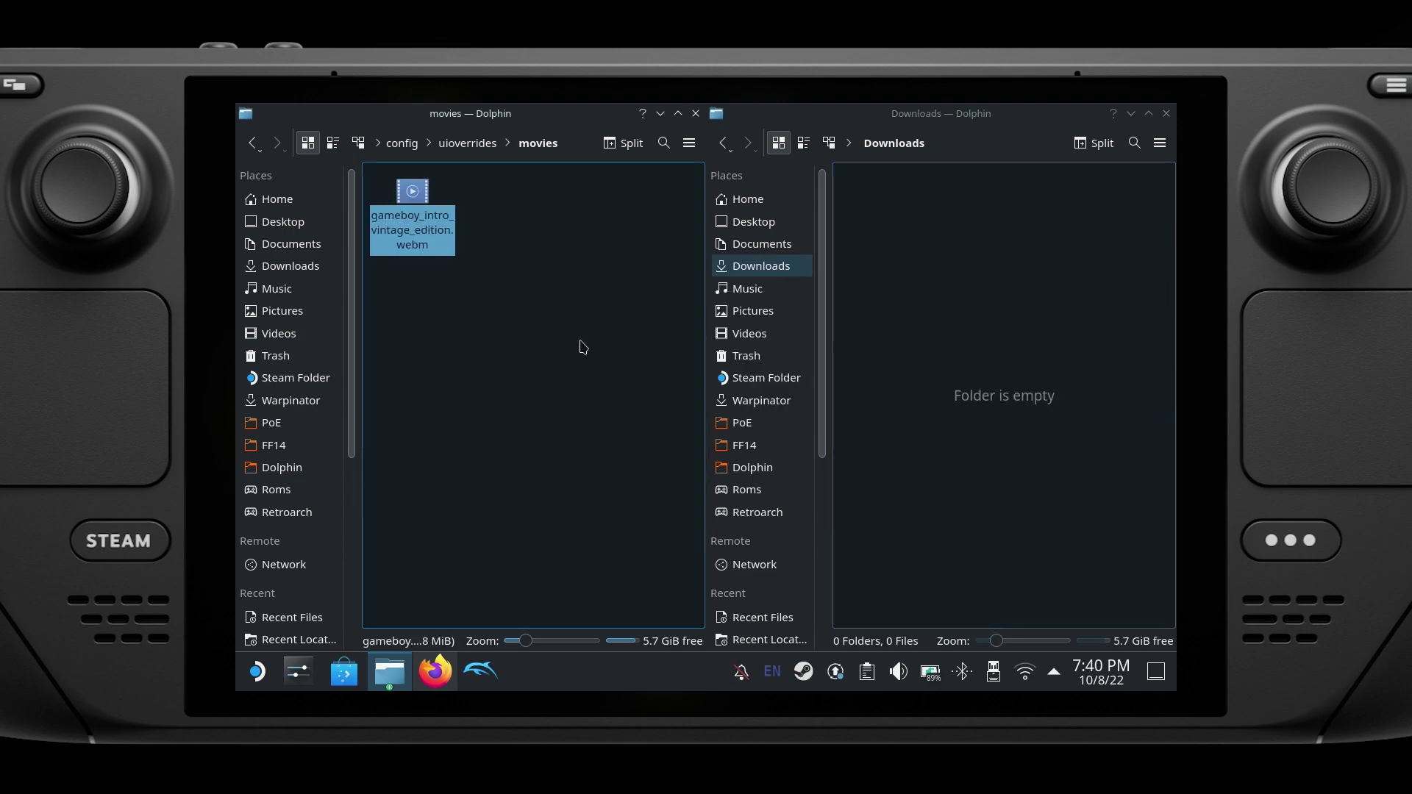
pyautogui.click(581, 346)
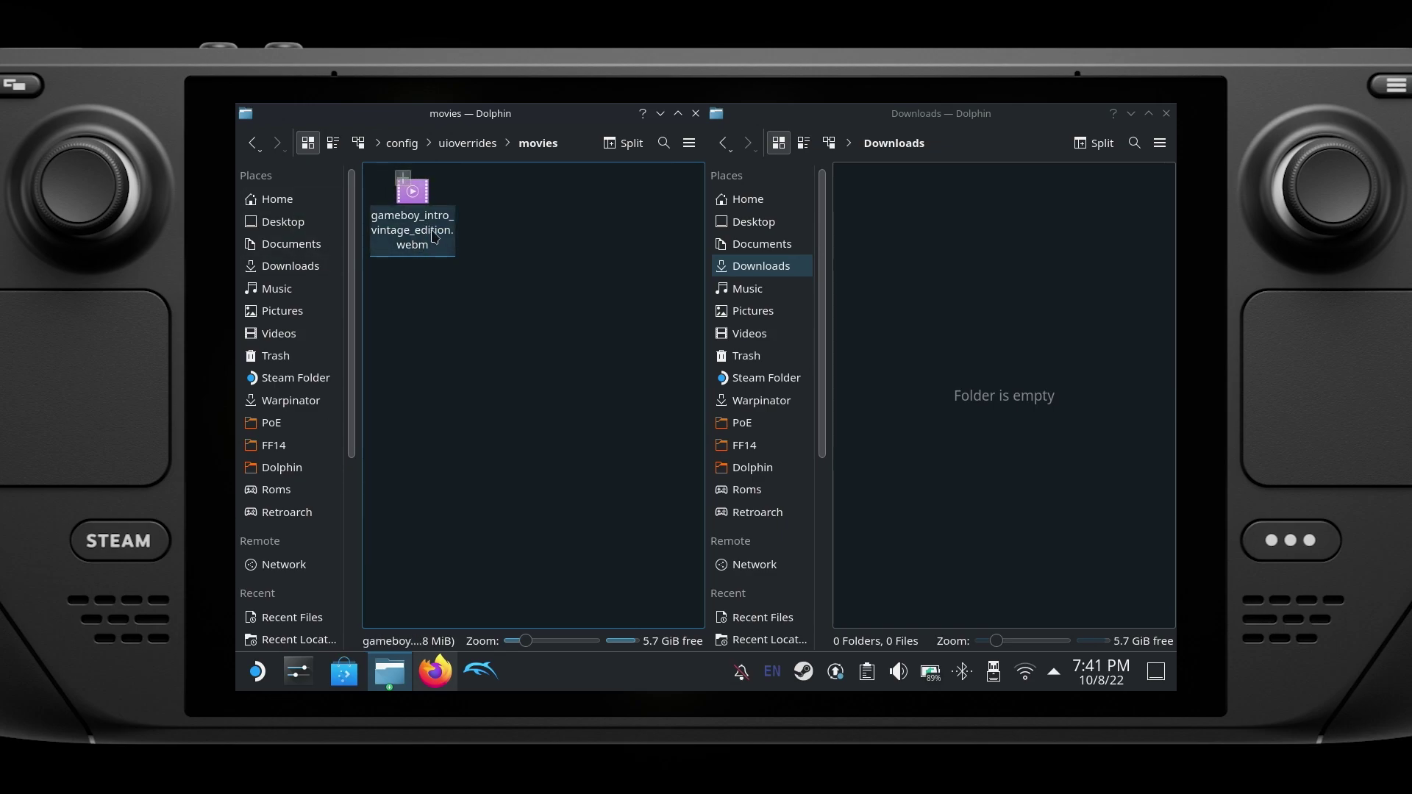
# Step: Copy the name deck_startup.webm from the boot video page's instructions in Firefox
pyautogui.click(436, 671)
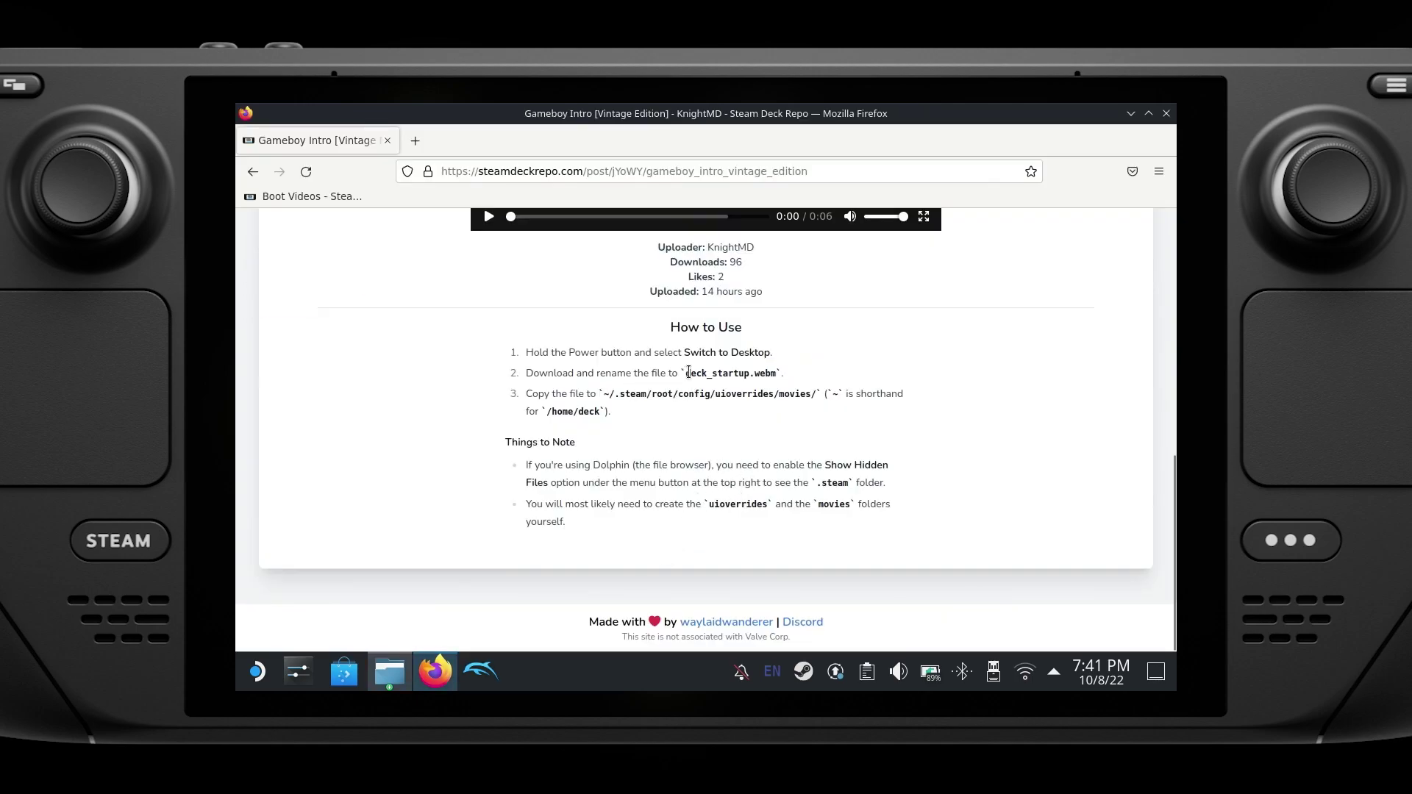
pyautogui.moveTo(689, 373); pyautogui.dragTo(775, 373)
pyautogui.rightClick(763, 378)
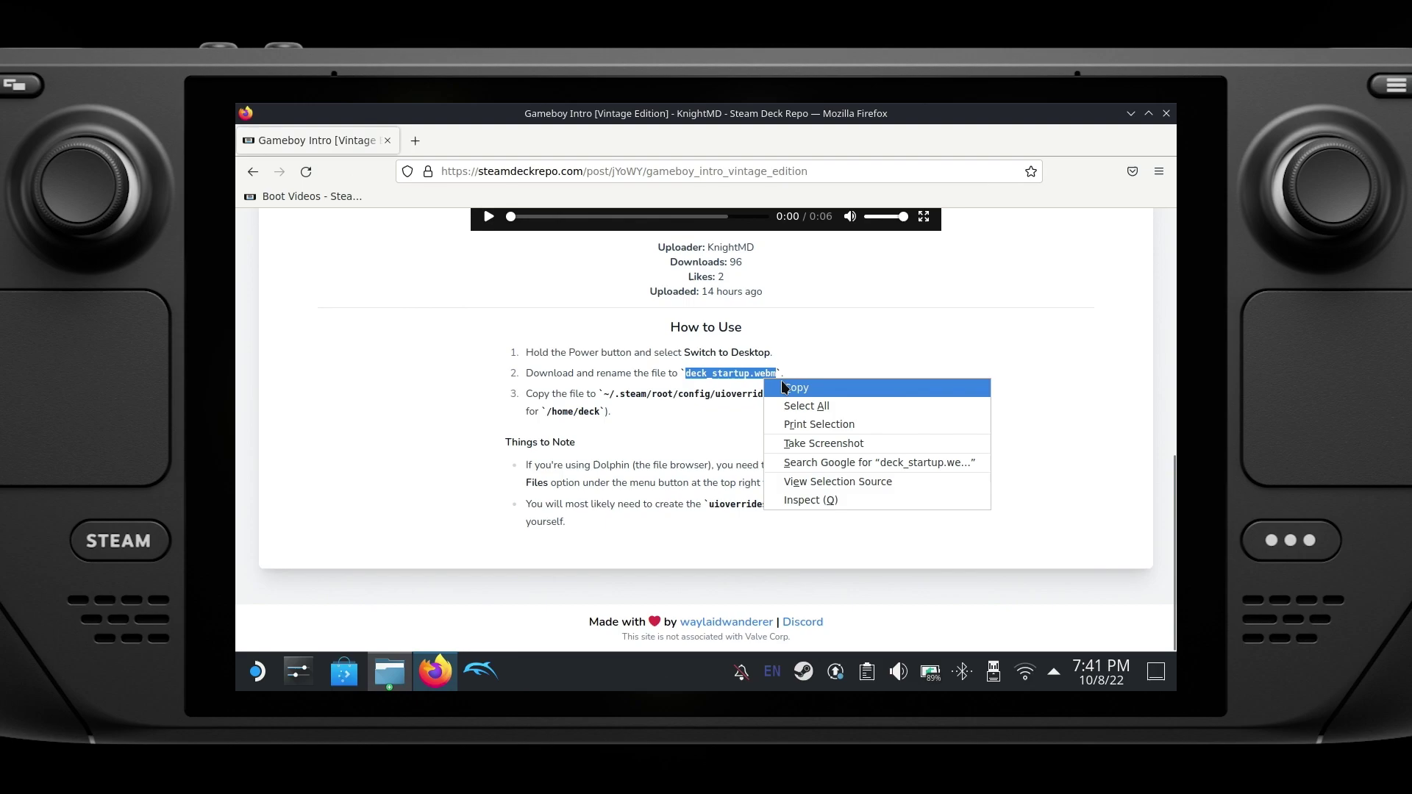
pyautogui.click(794, 387)
# Step: Rename the video in movies to deck_startup.webm by pasting the copied name
pyautogui.click(436, 671)
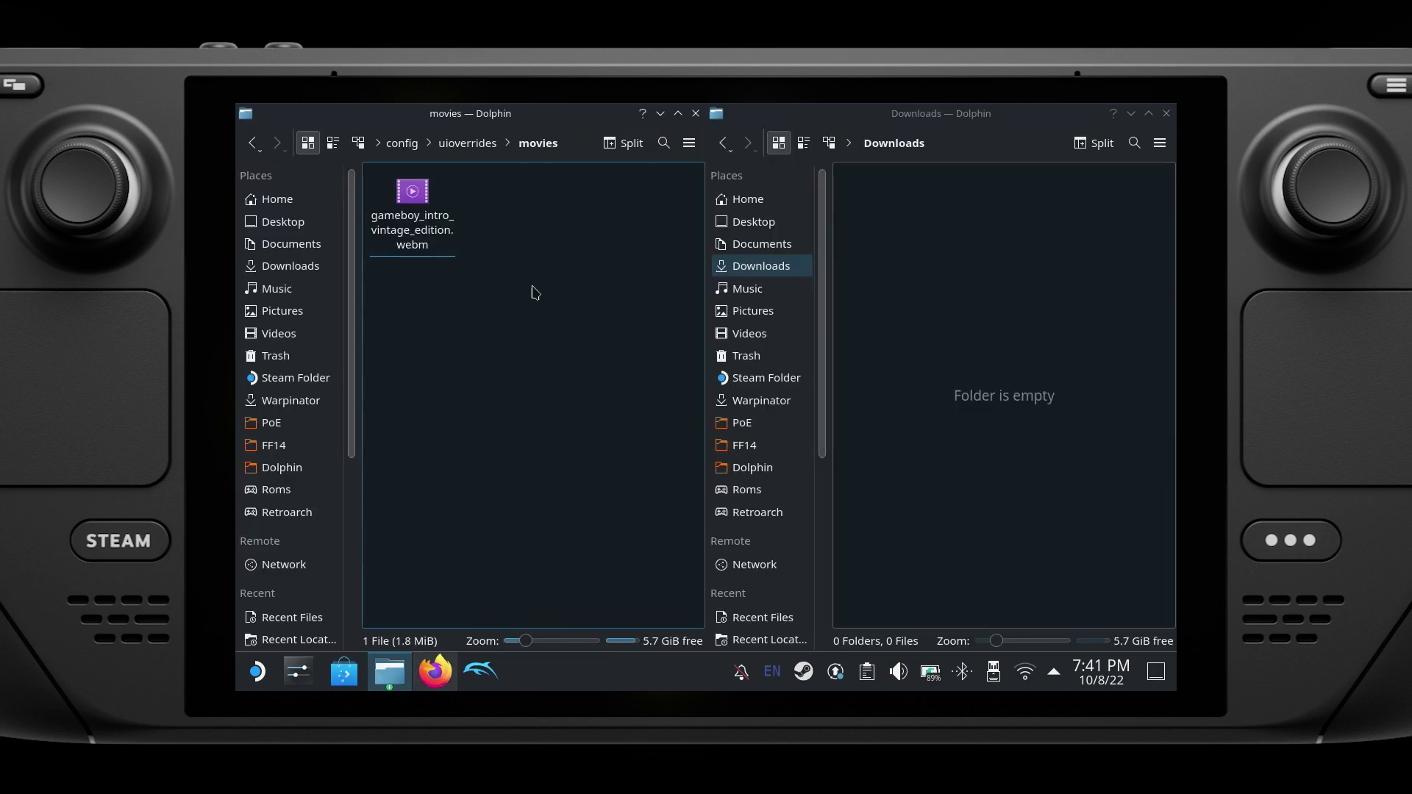
pyautogui.rightClick(425, 231)
pyautogui.click(484, 351)
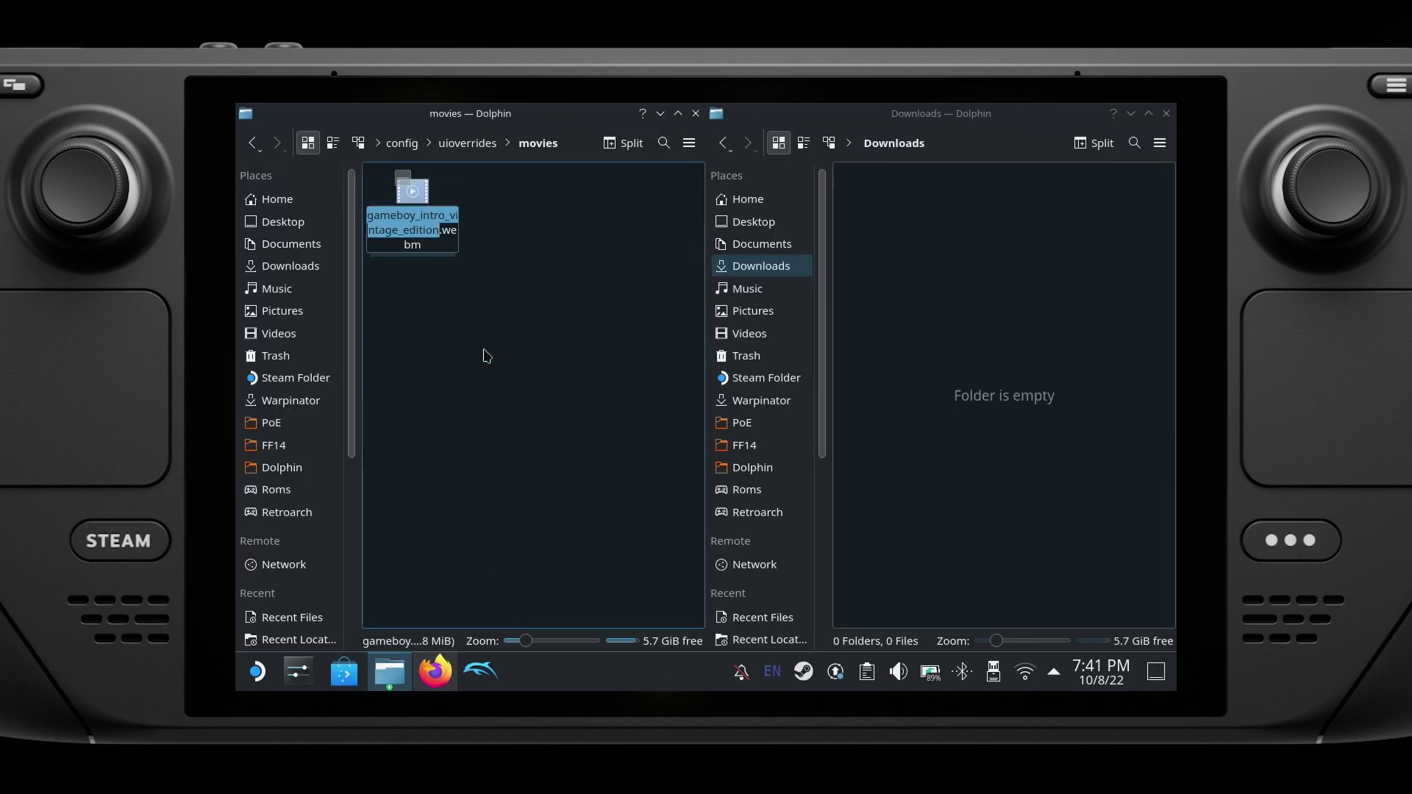
pyautogui.doubleClick(406, 226)
pyautogui.rightClick(406, 226)
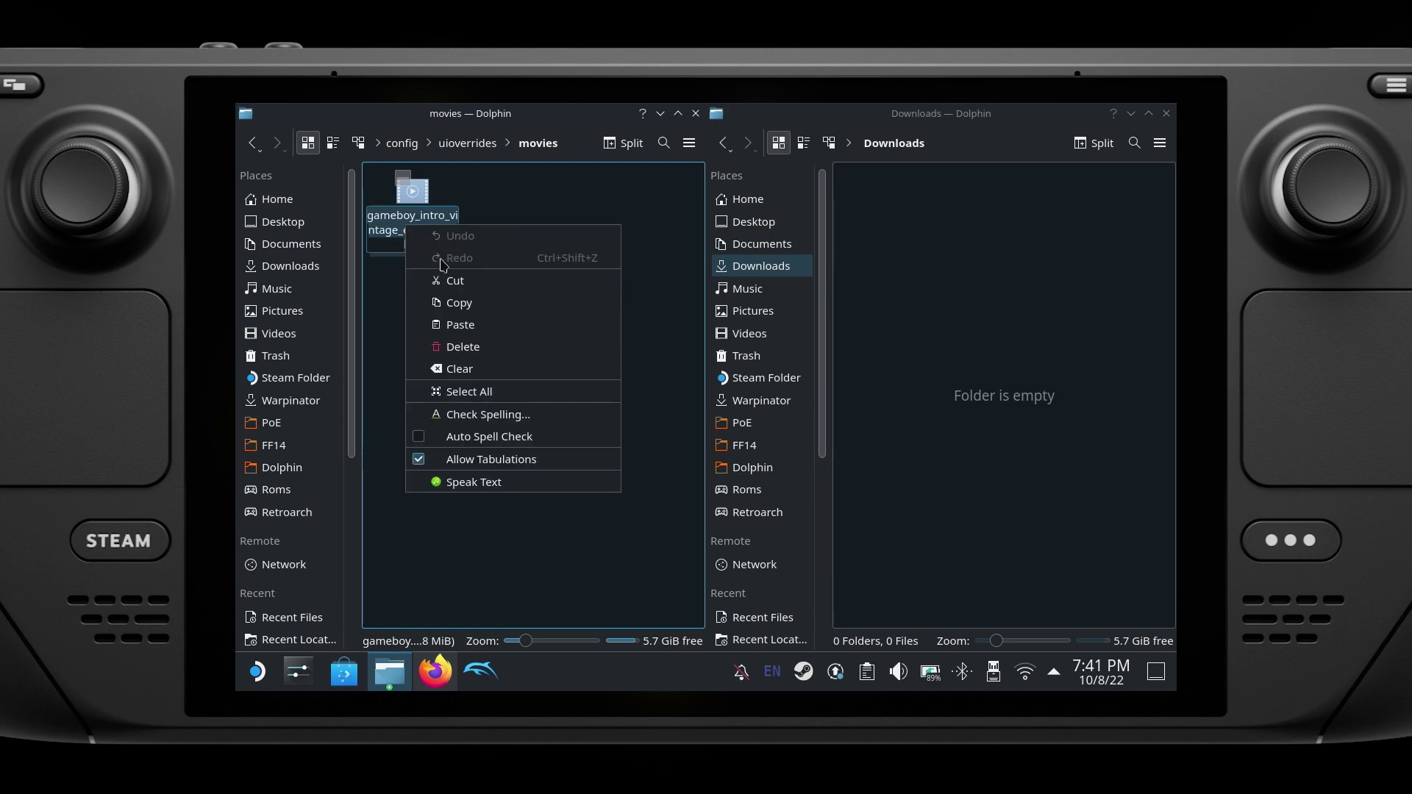
pyautogui.click(468, 324)
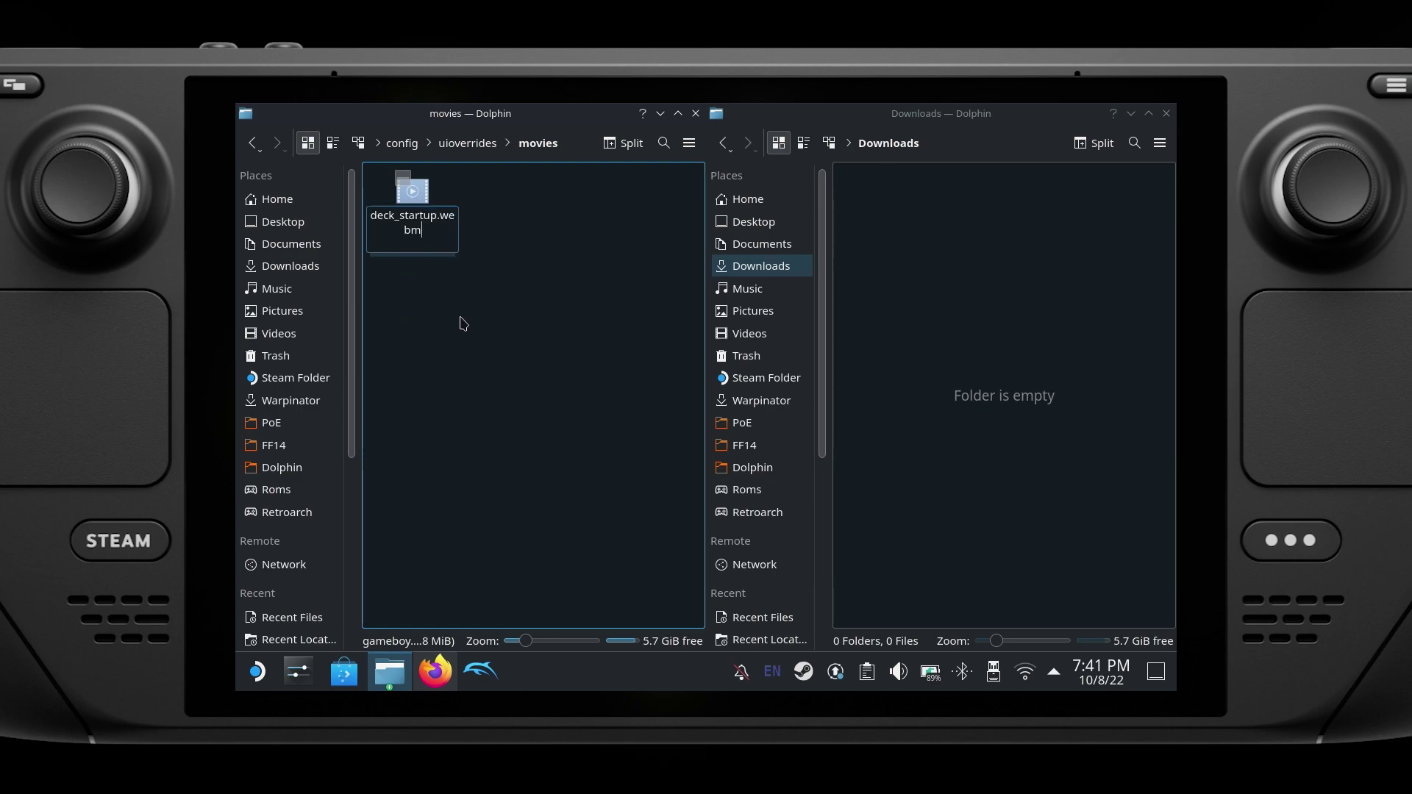
pyautogui.press('Return')
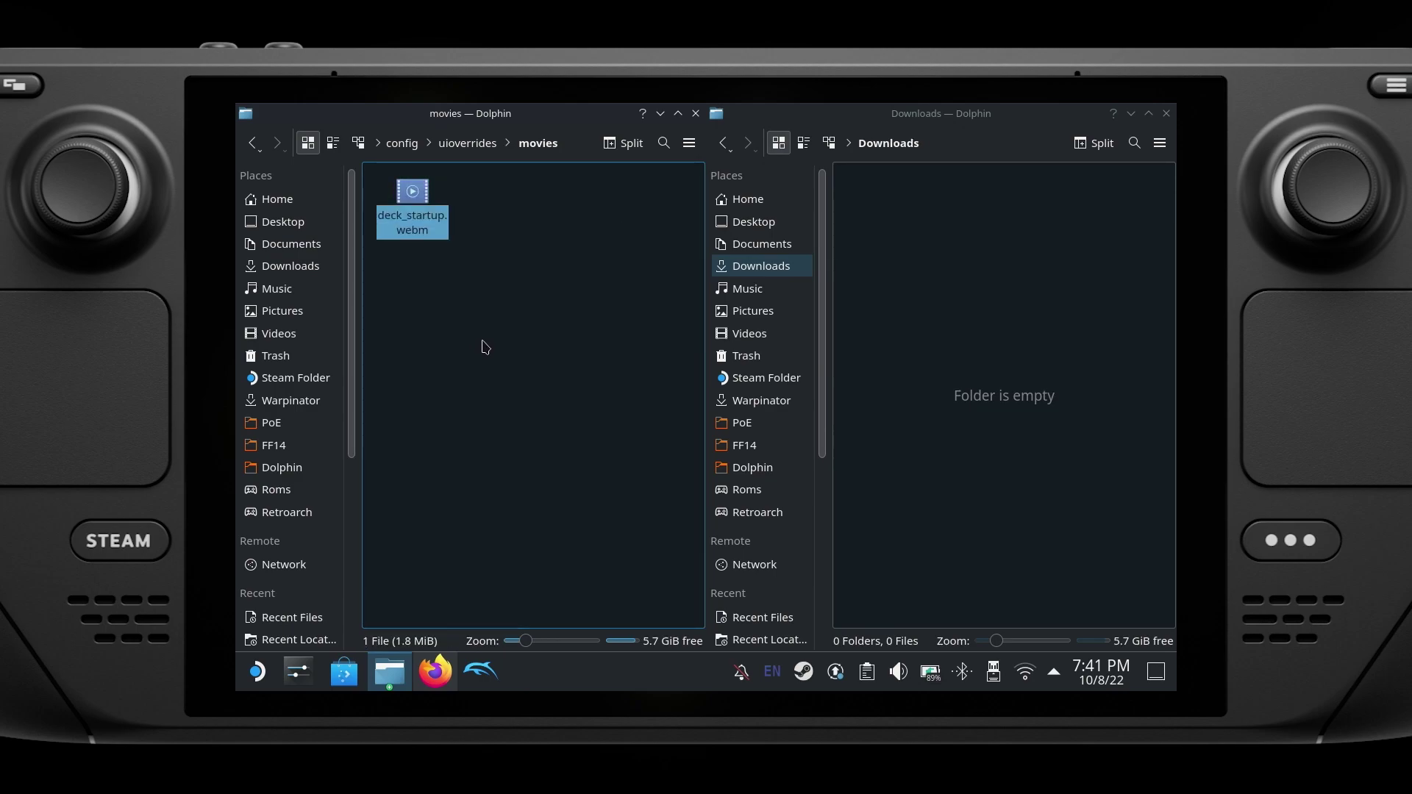
pyautogui.click(512, 269)
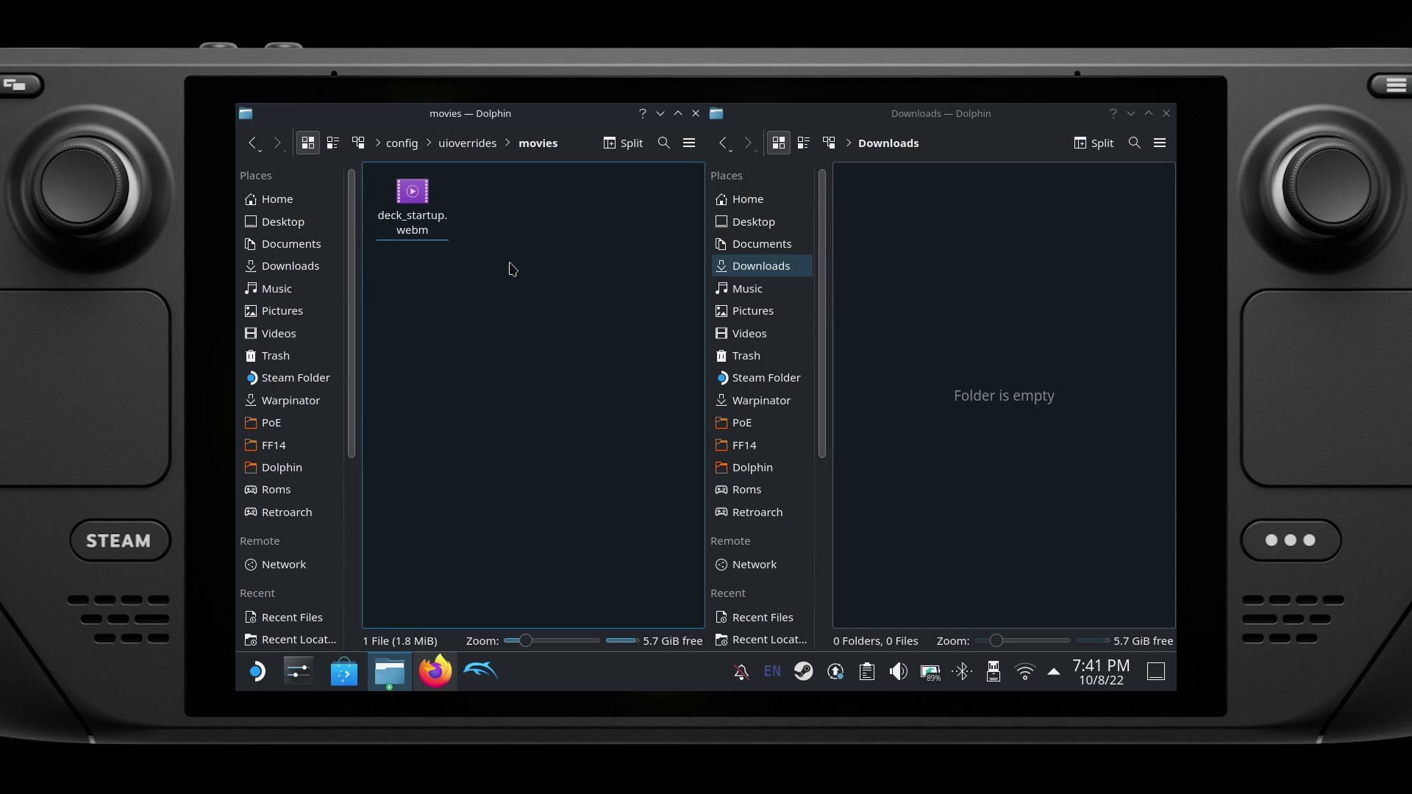
# Step: Close the movies and Downloads Dolphin windows and bring up the application launcher
pyautogui.click(695, 113)
pyautogui.click(1165, 112)
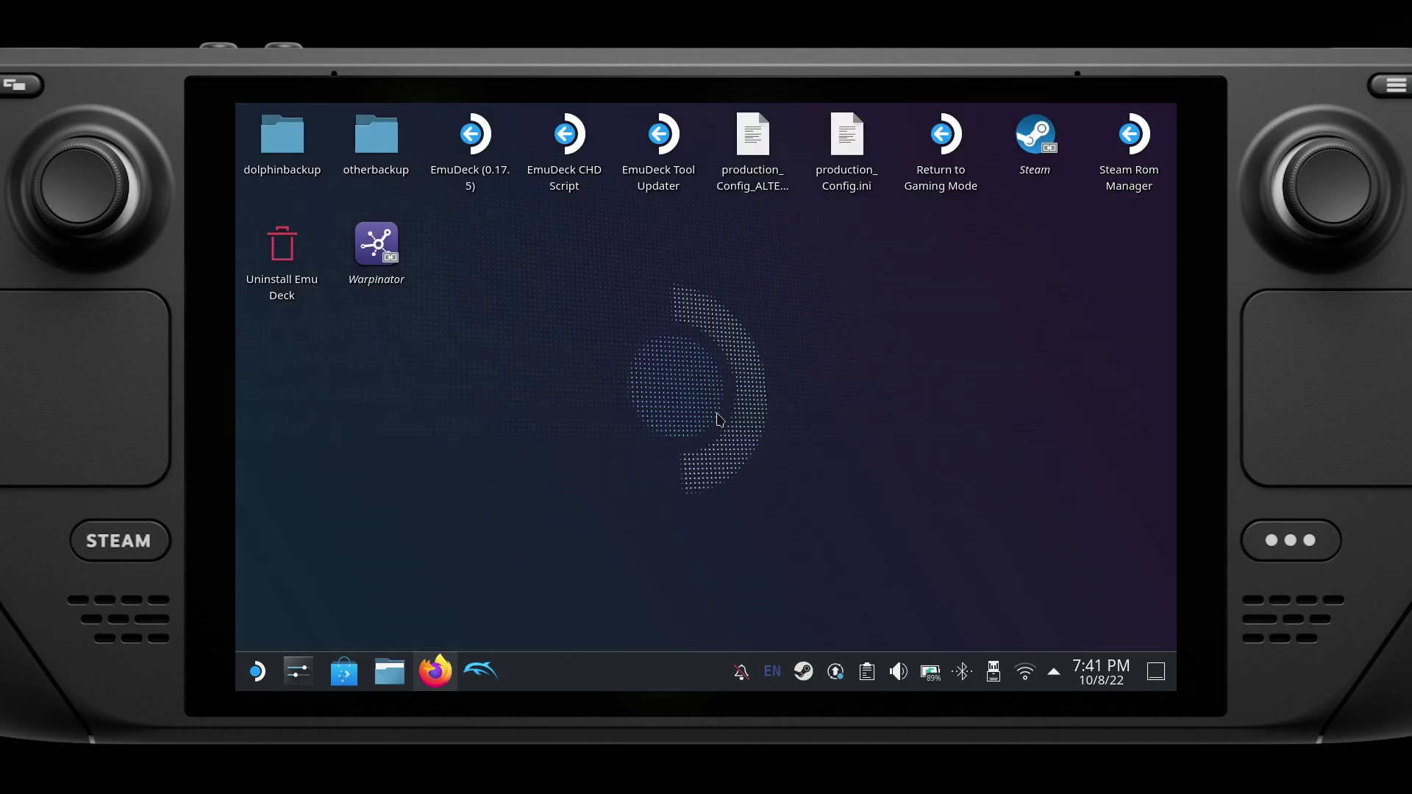
pyautogui.click(255, 671)
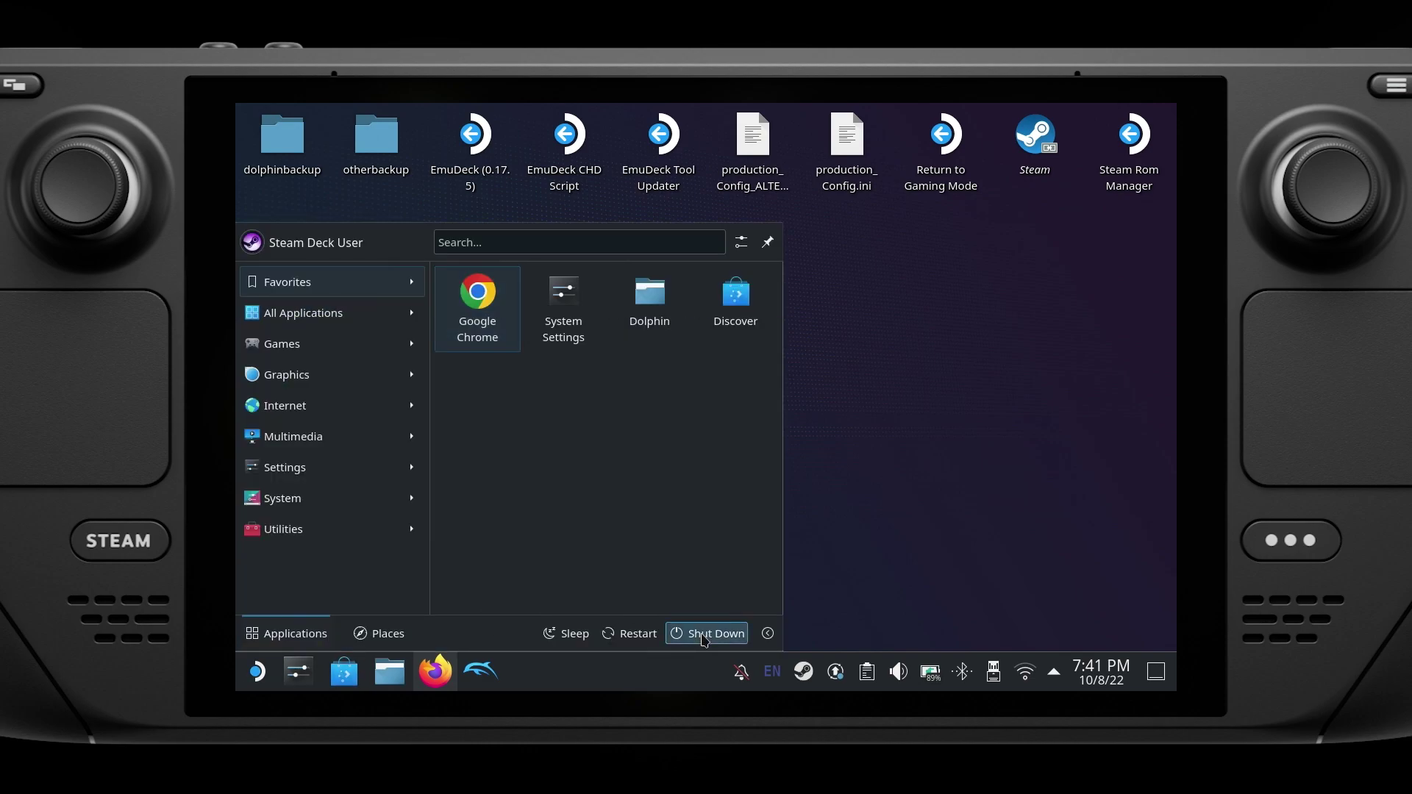